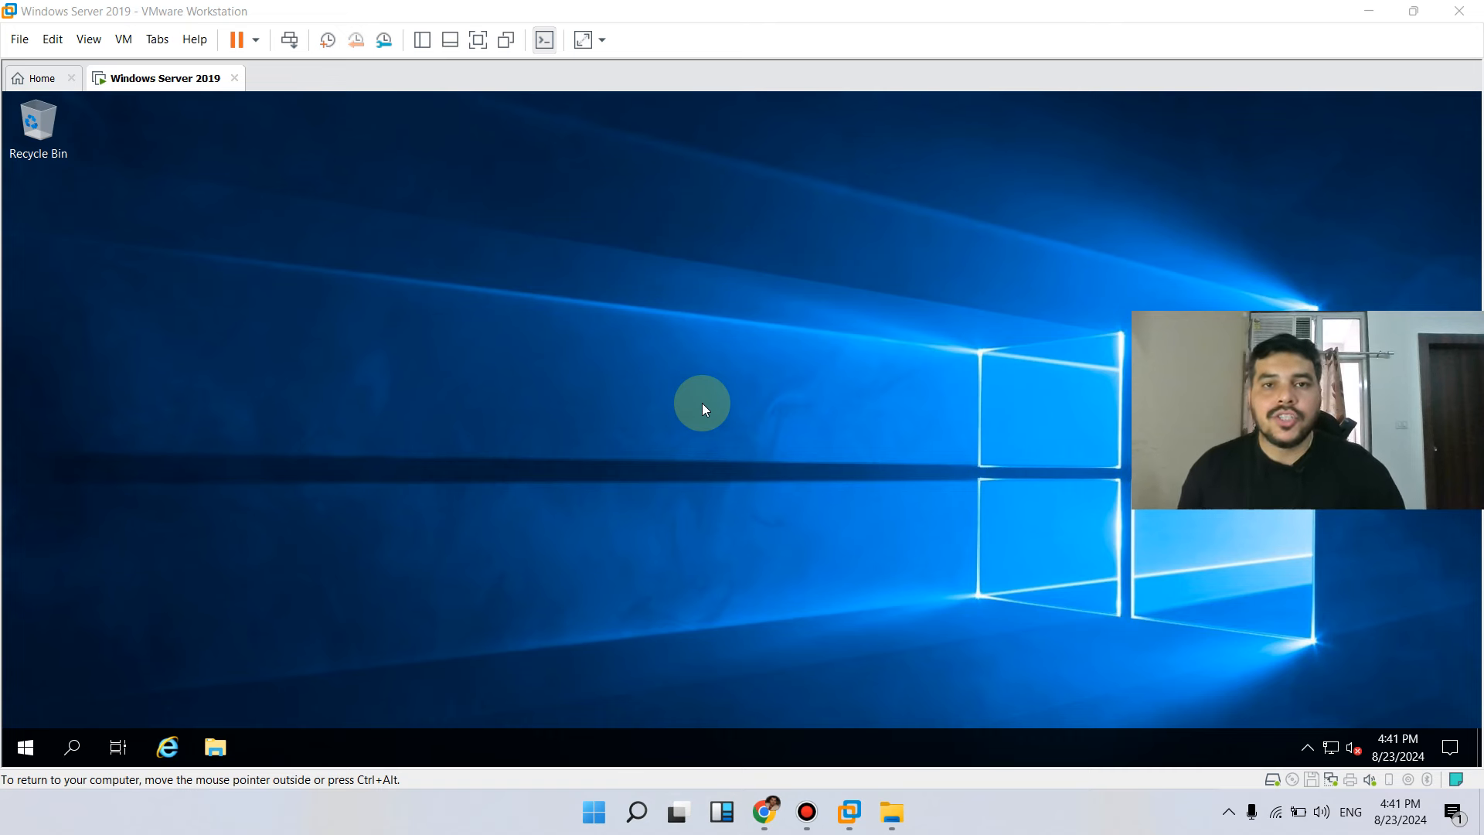
Step: Open Server Manager in the Windows Server 2019 virtual machine and dismiss the Windows Admin Center message
{"action": "left_click", "coordinate": [28, 748]}
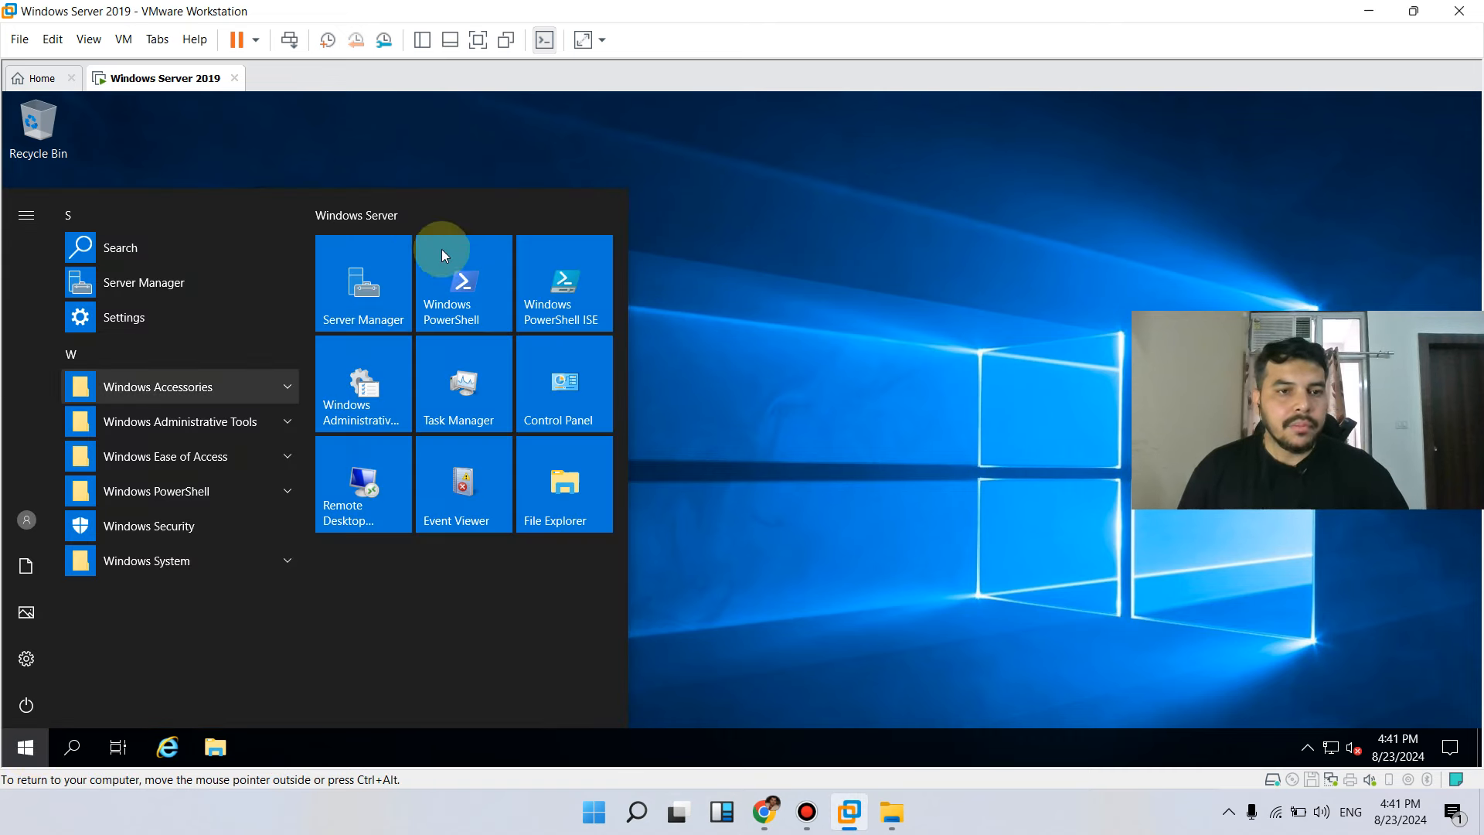
{"action": "left_click", "coordinate": [362, 308]}
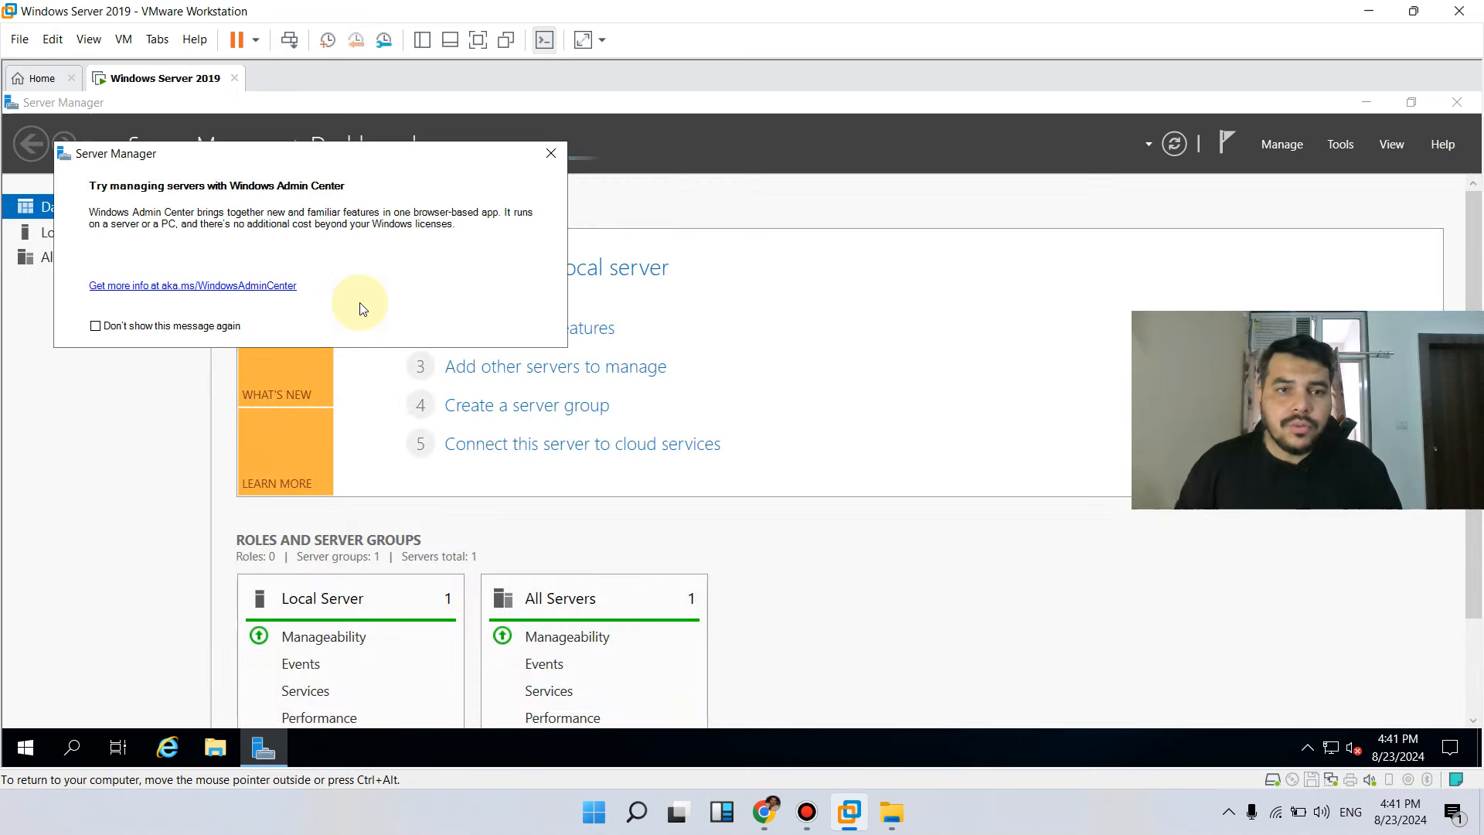
{"action": "left_click", "coordinate": [551, 154]}
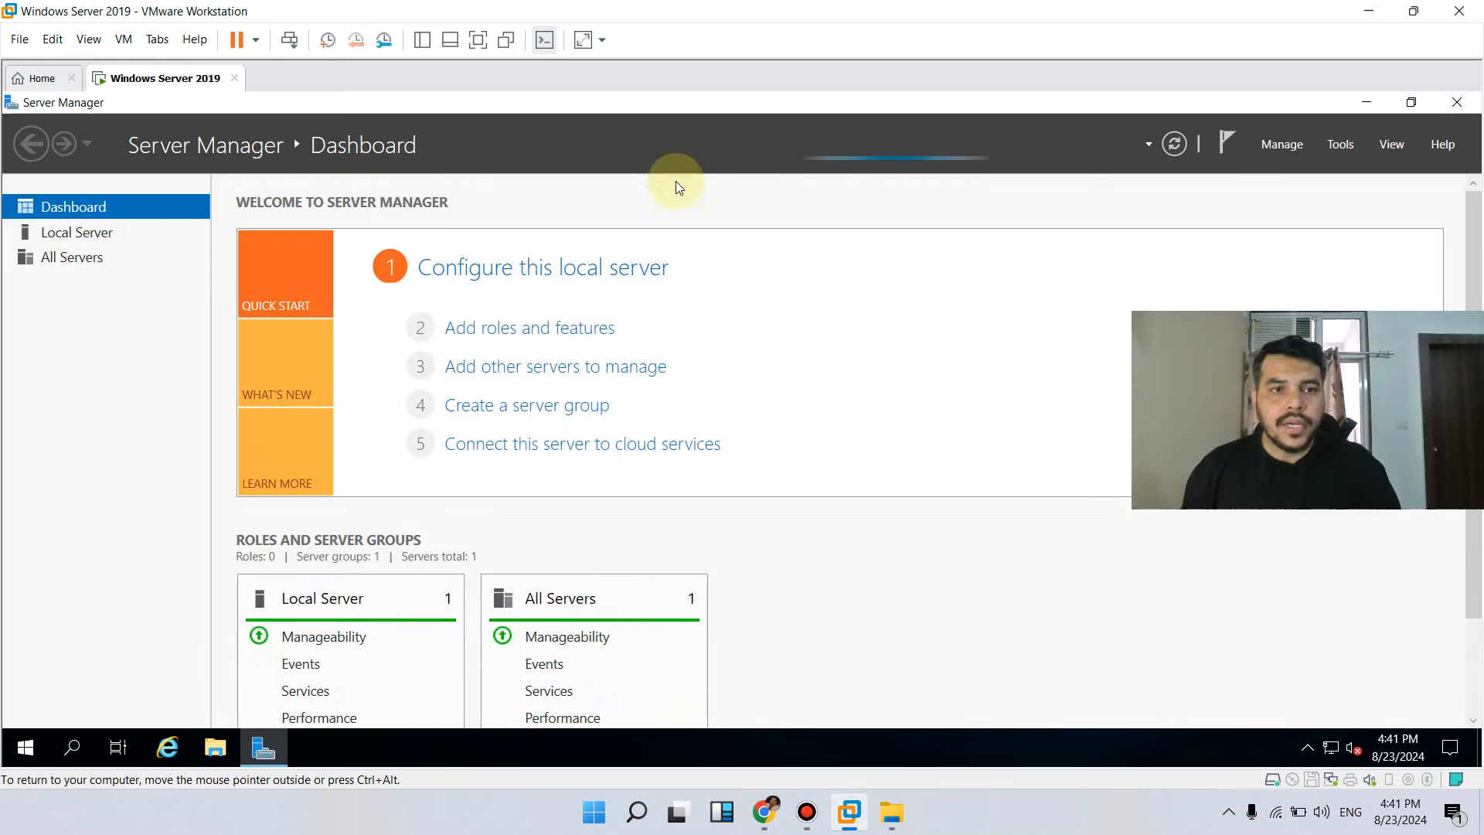
Step: Start adding roles and features, using role-based installation with the local server from the server pool as destination
{"action": "left_click", "coordinate": [1288, 147]}
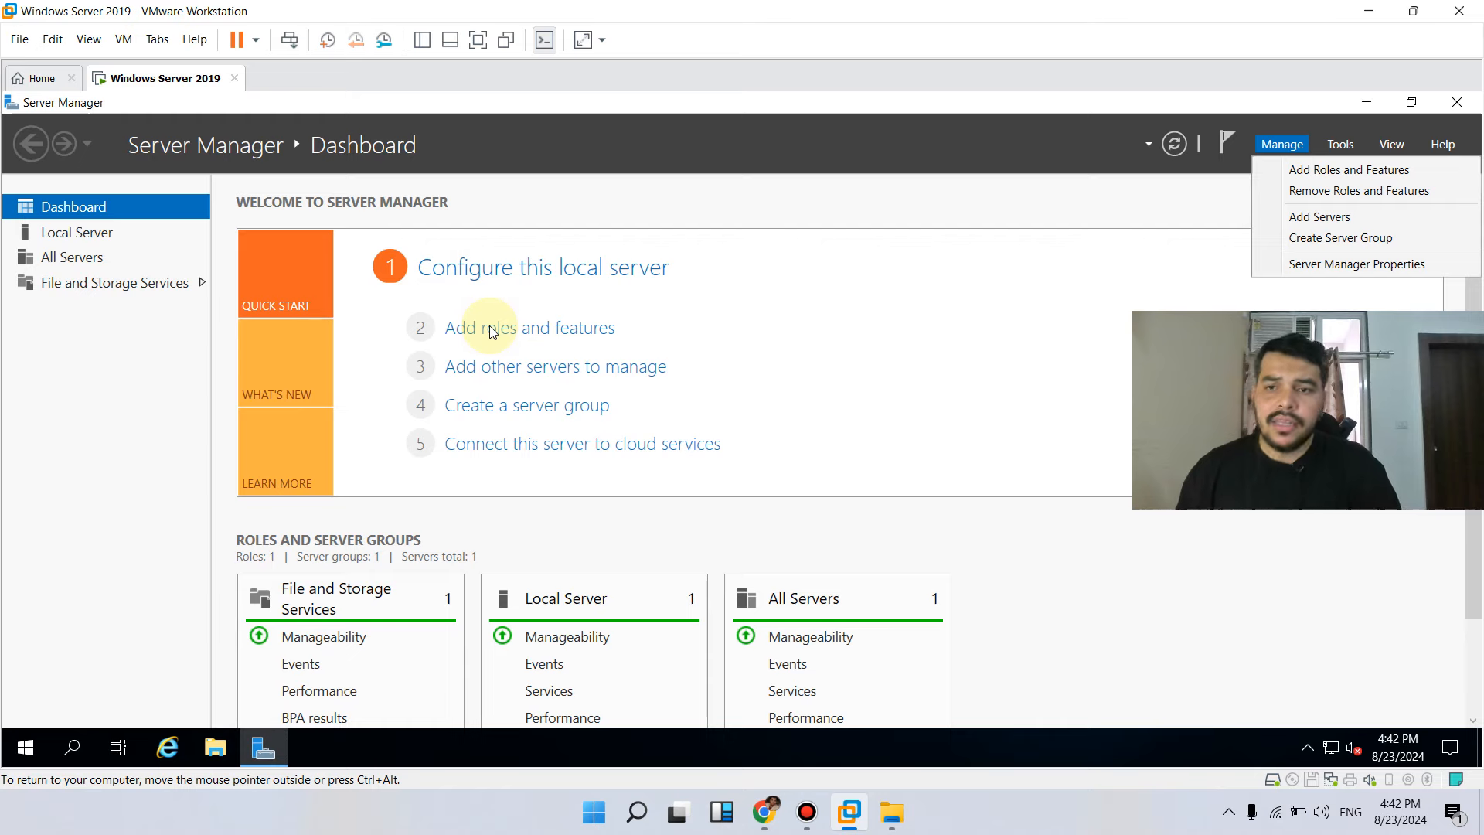
{"action": "left_click", "coordinate": [1330, 171]}
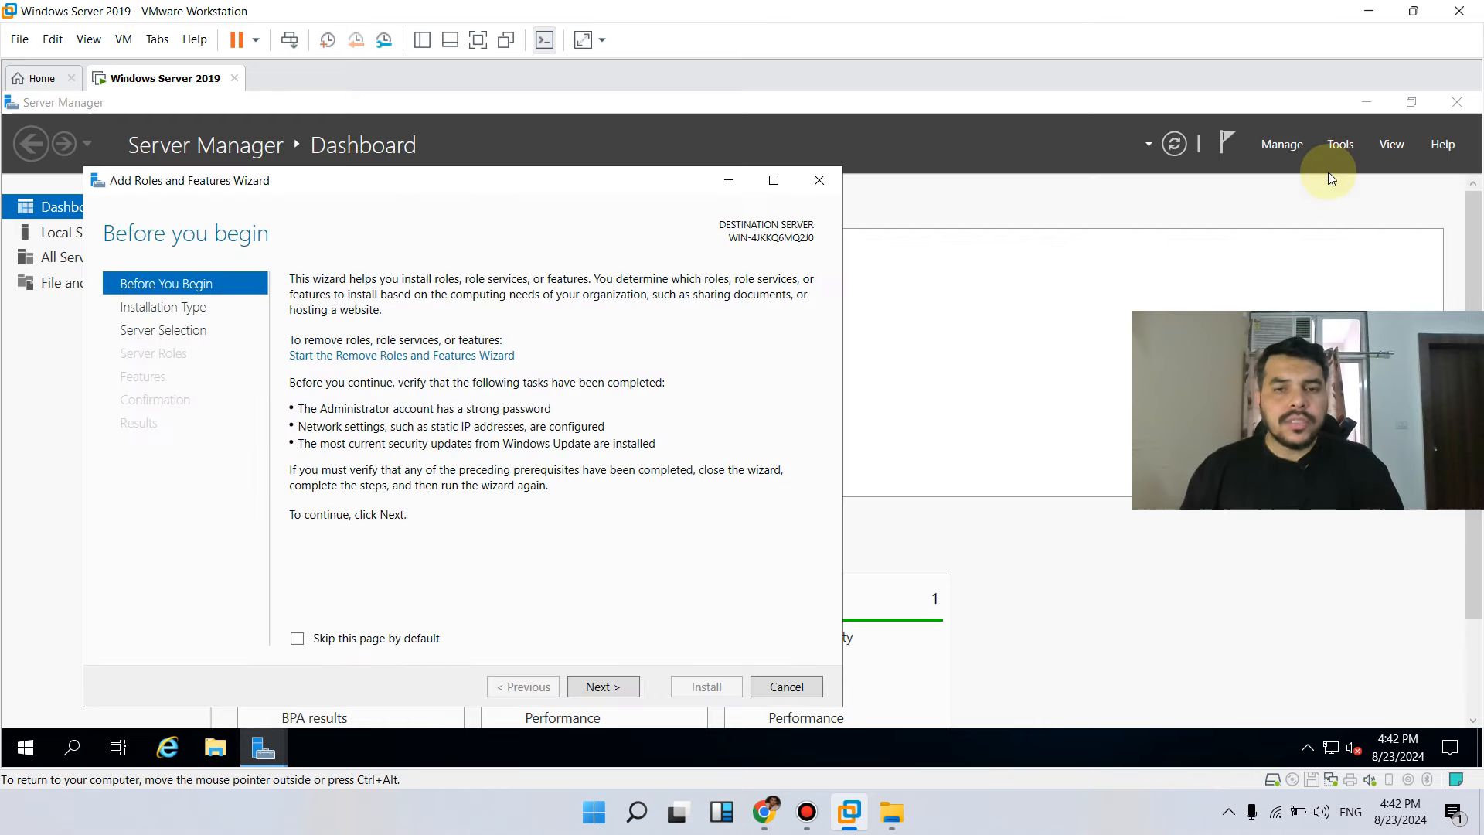
{"action": "left_click_drag", "start_coordinate": [485, 182], "coordinate": [632, 142]}
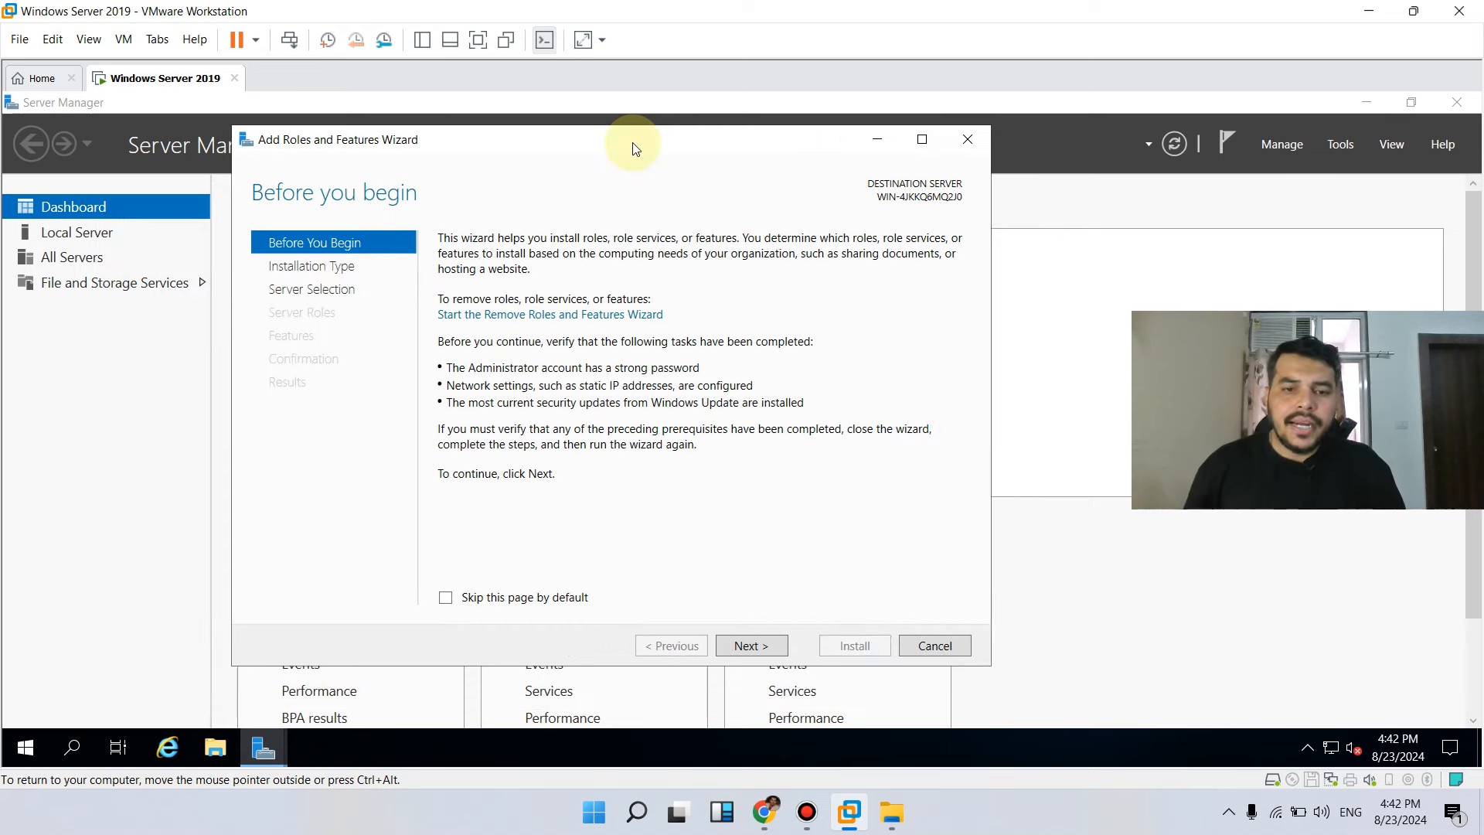
{"action": "left_click", "coordinate": [749, 654]}
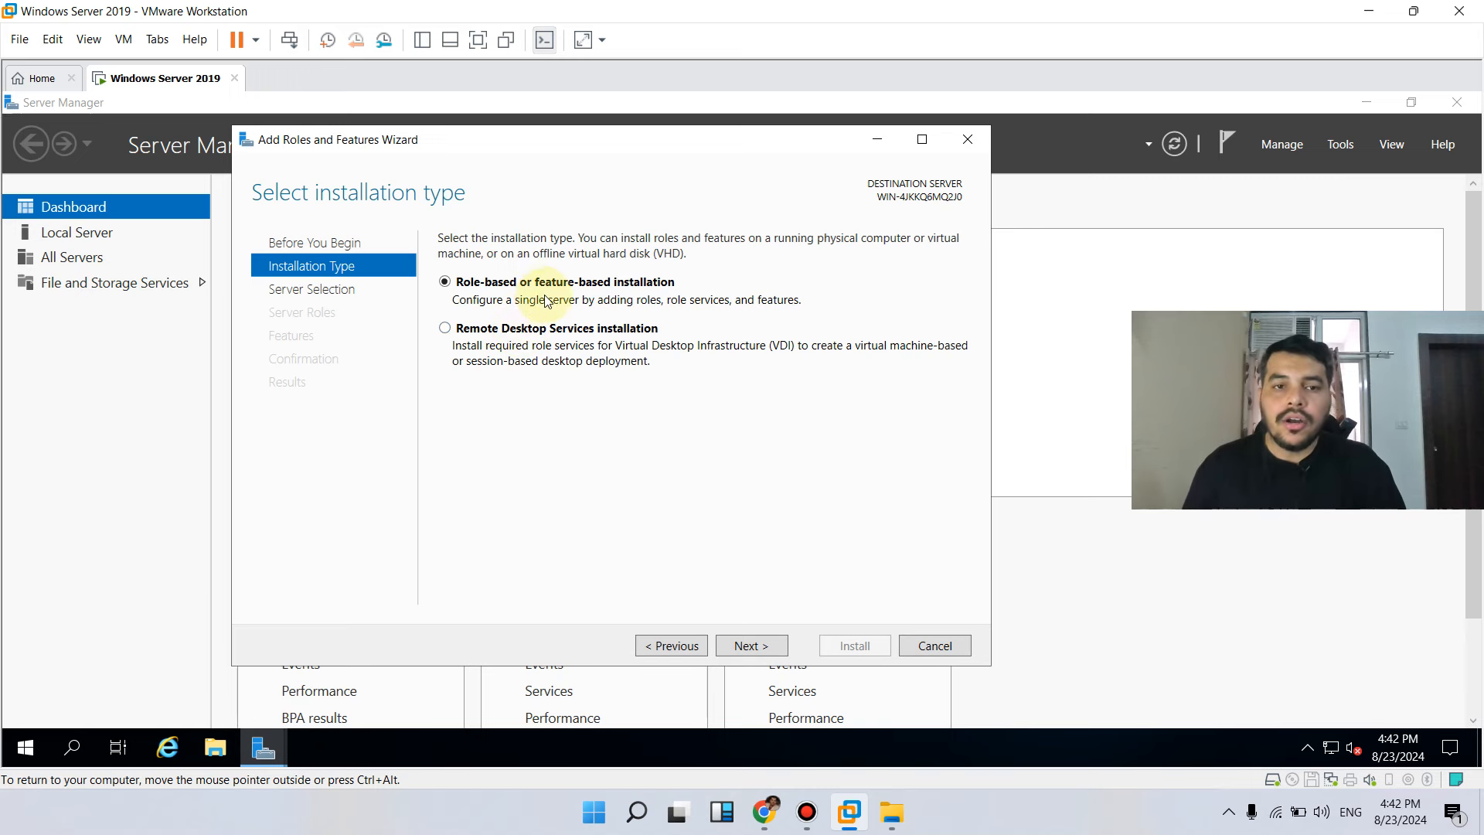
{"action": "left_click", "coordinate": [751, 645]}
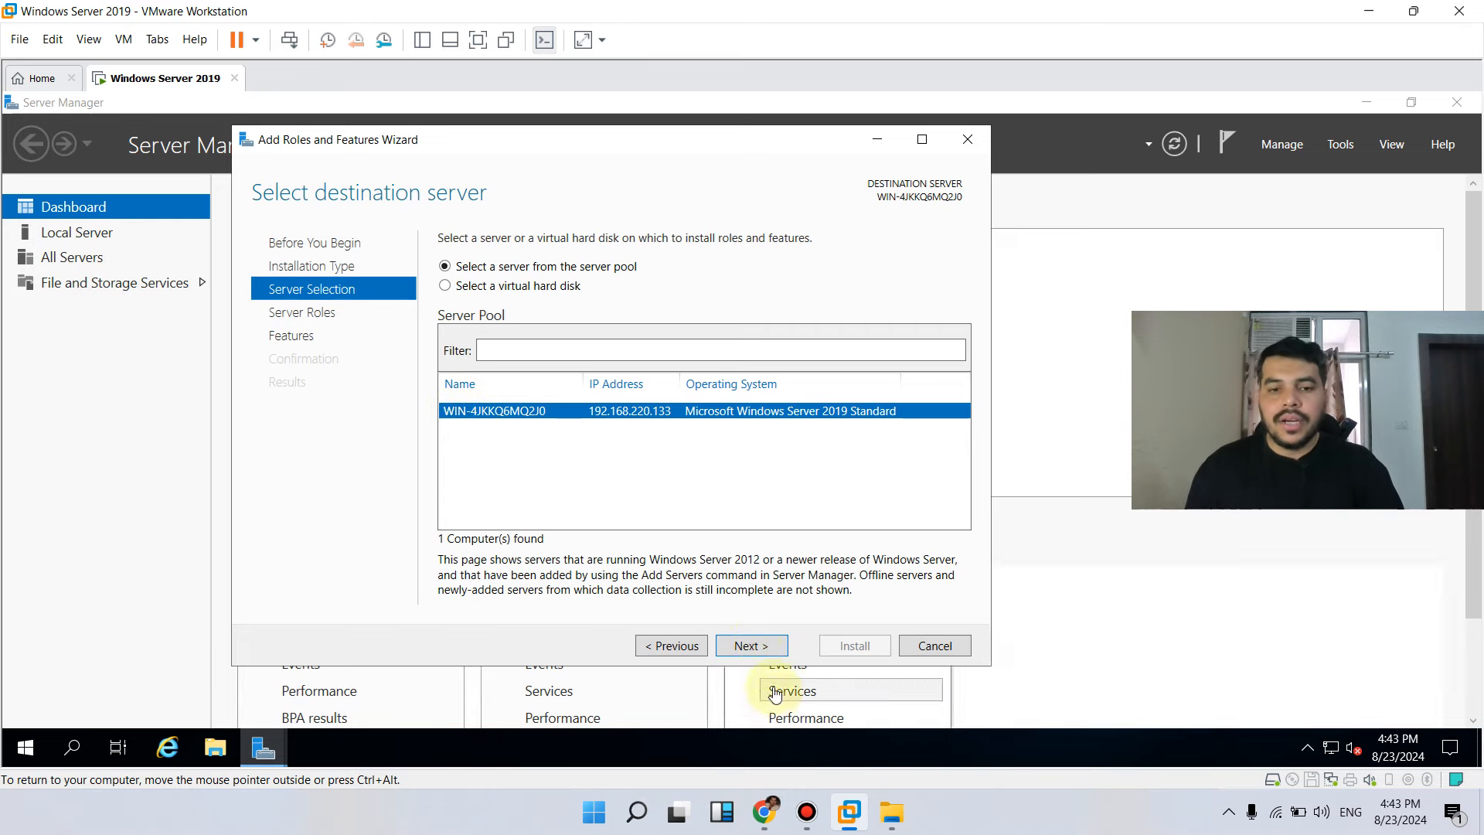
{"action": "left_click", "coordinate": [751, 645]}
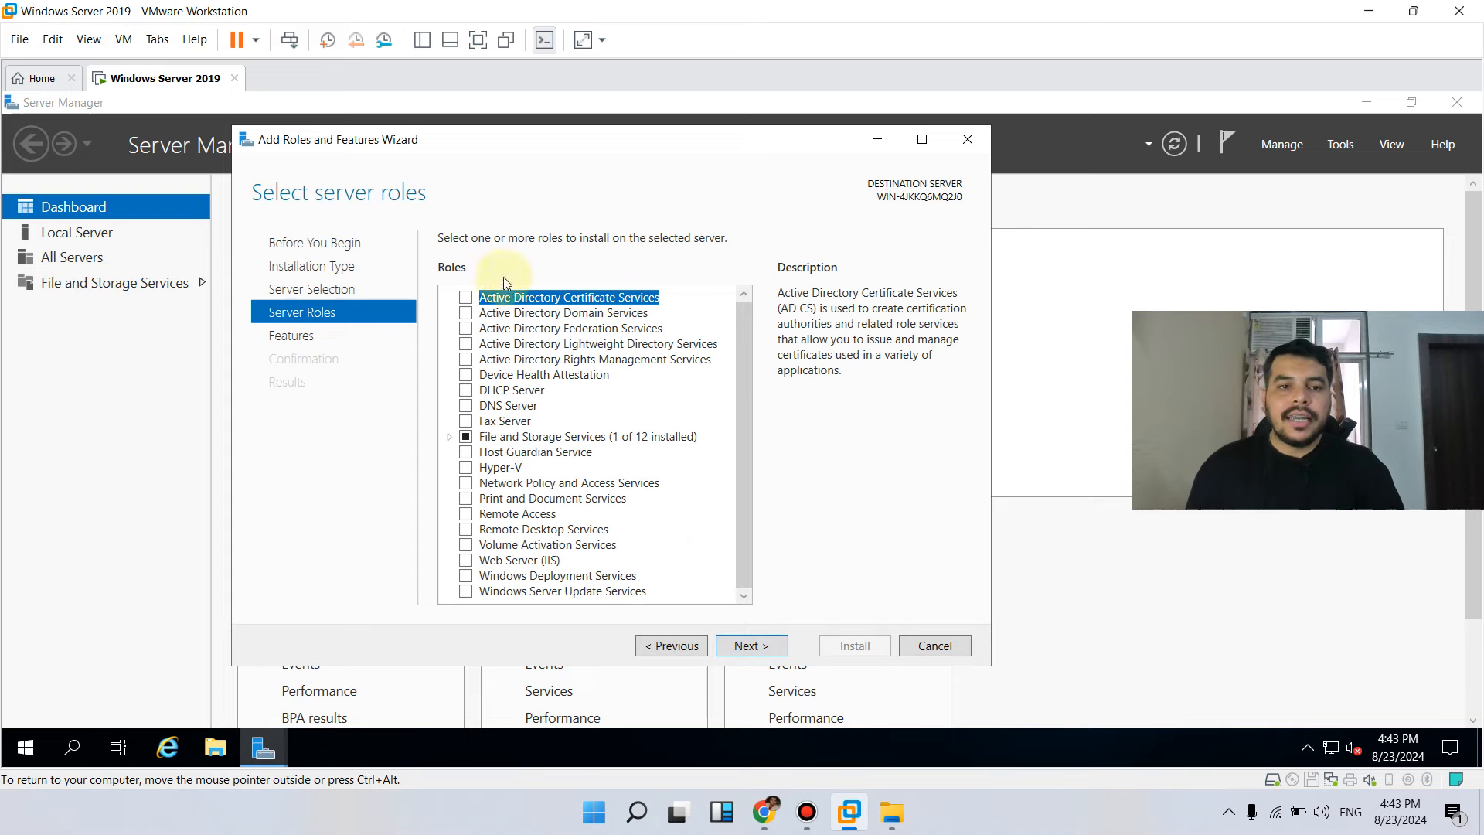
Step: Select the Active Directory Domain Services role with its required features and management tools, and continue to the features selection
{"action": "left_click", "coordinate": [466, 314]}
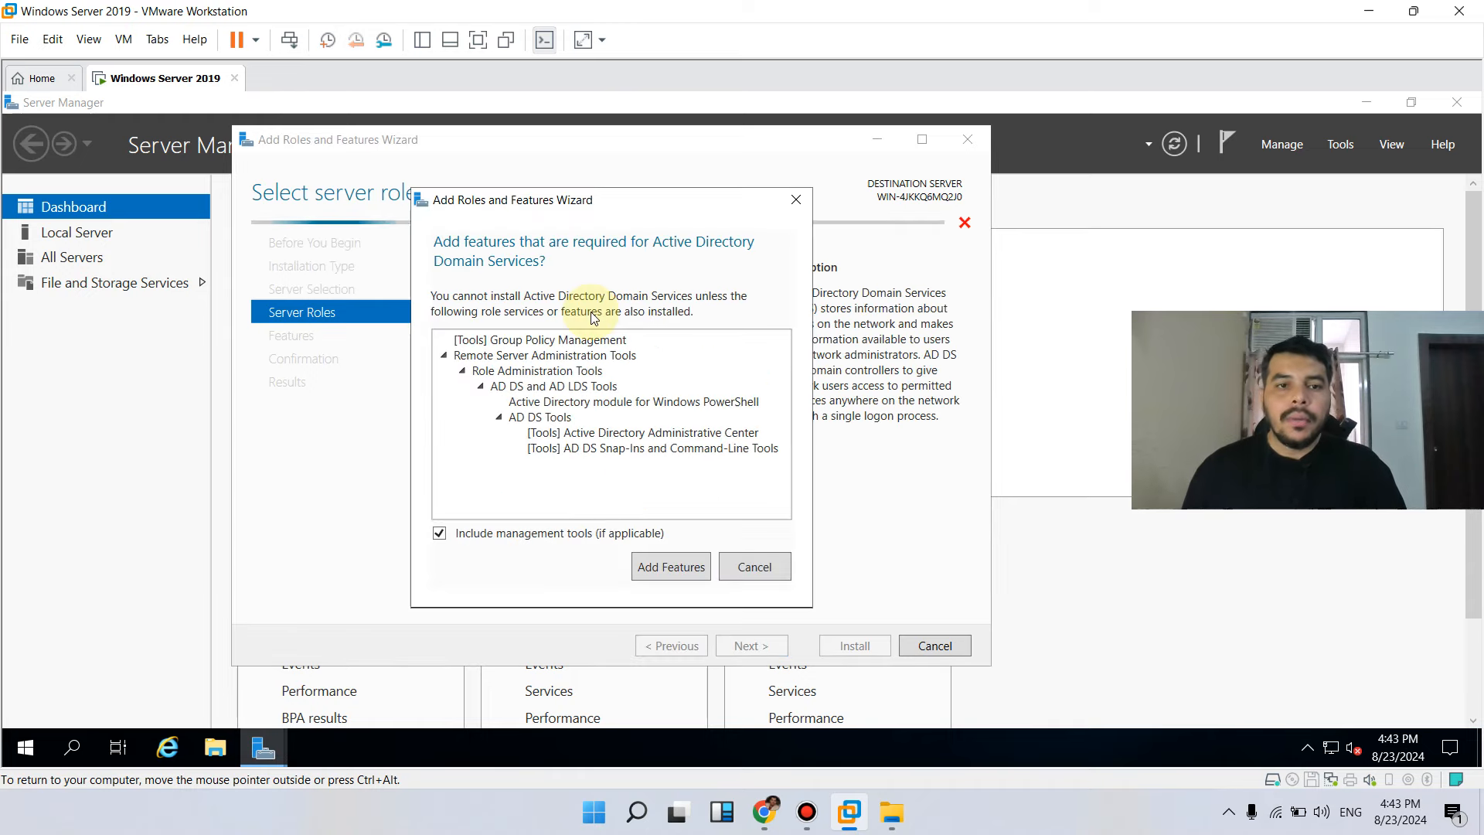
{"action": "left_click", "coordinate": [747, 571]}
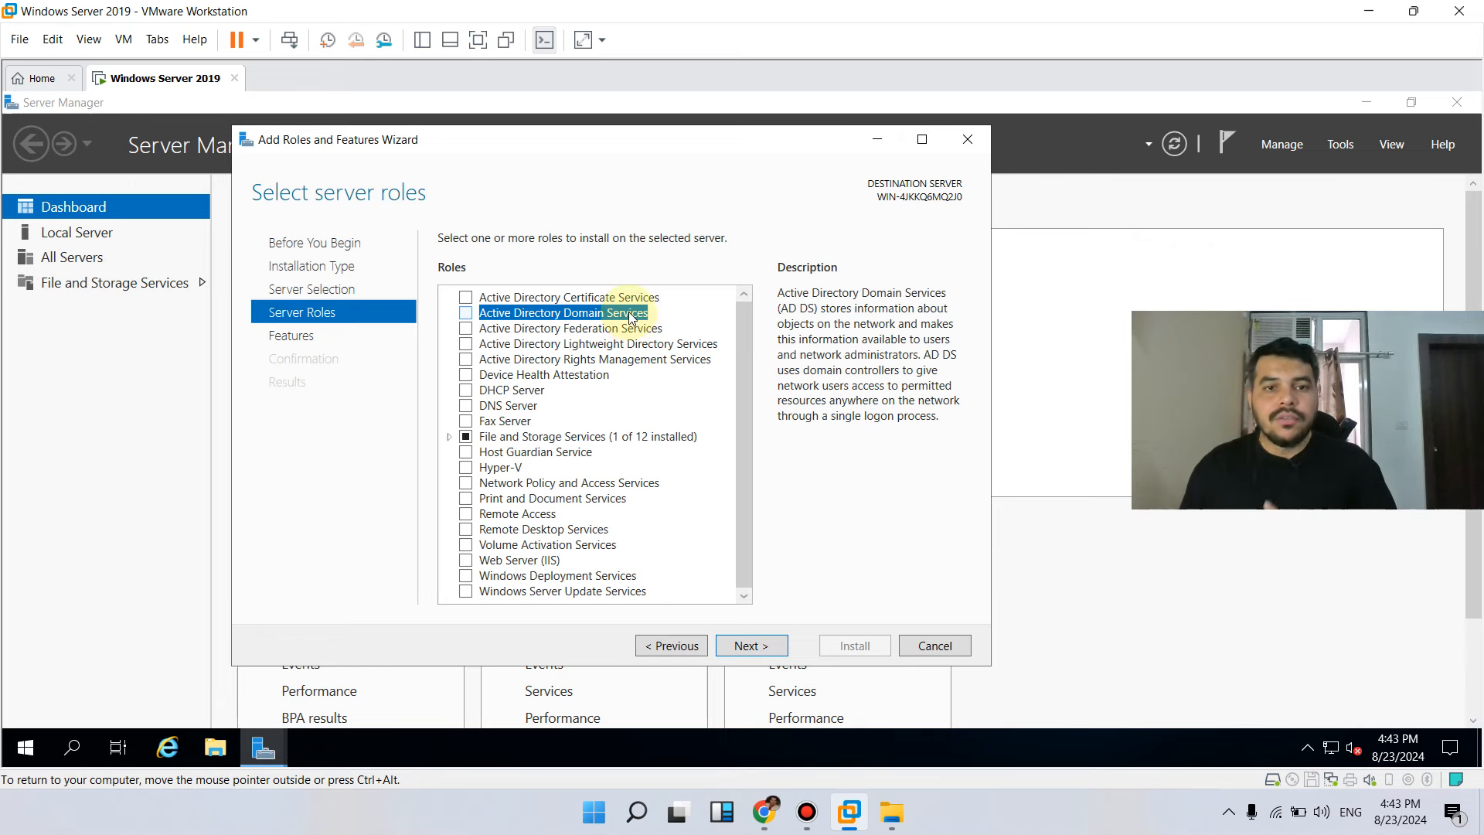
{"action": "left_click", "coordinate": [467, 315]}
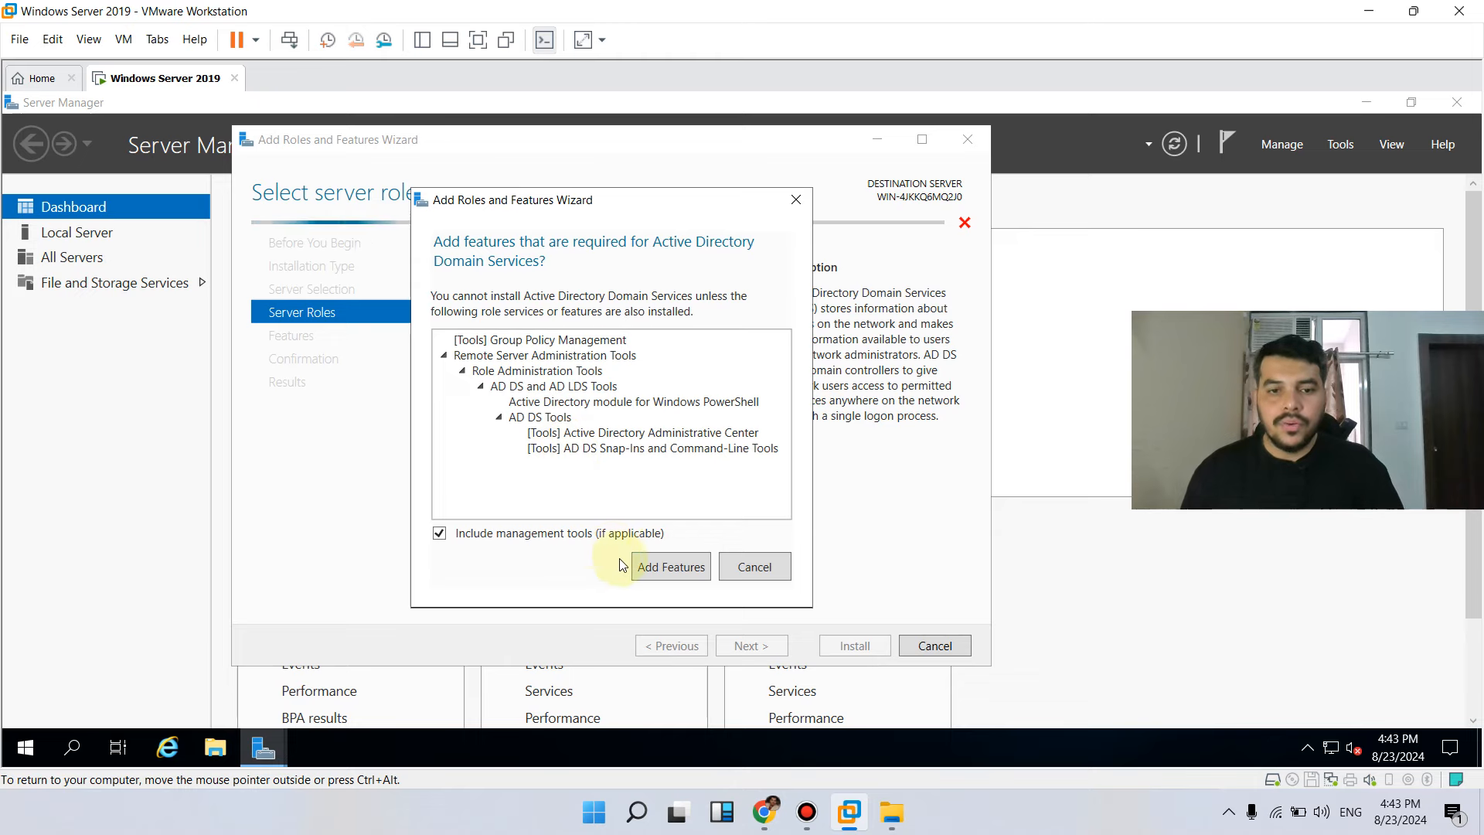
{"action": "left_click", "coordinate": [663, 569]}
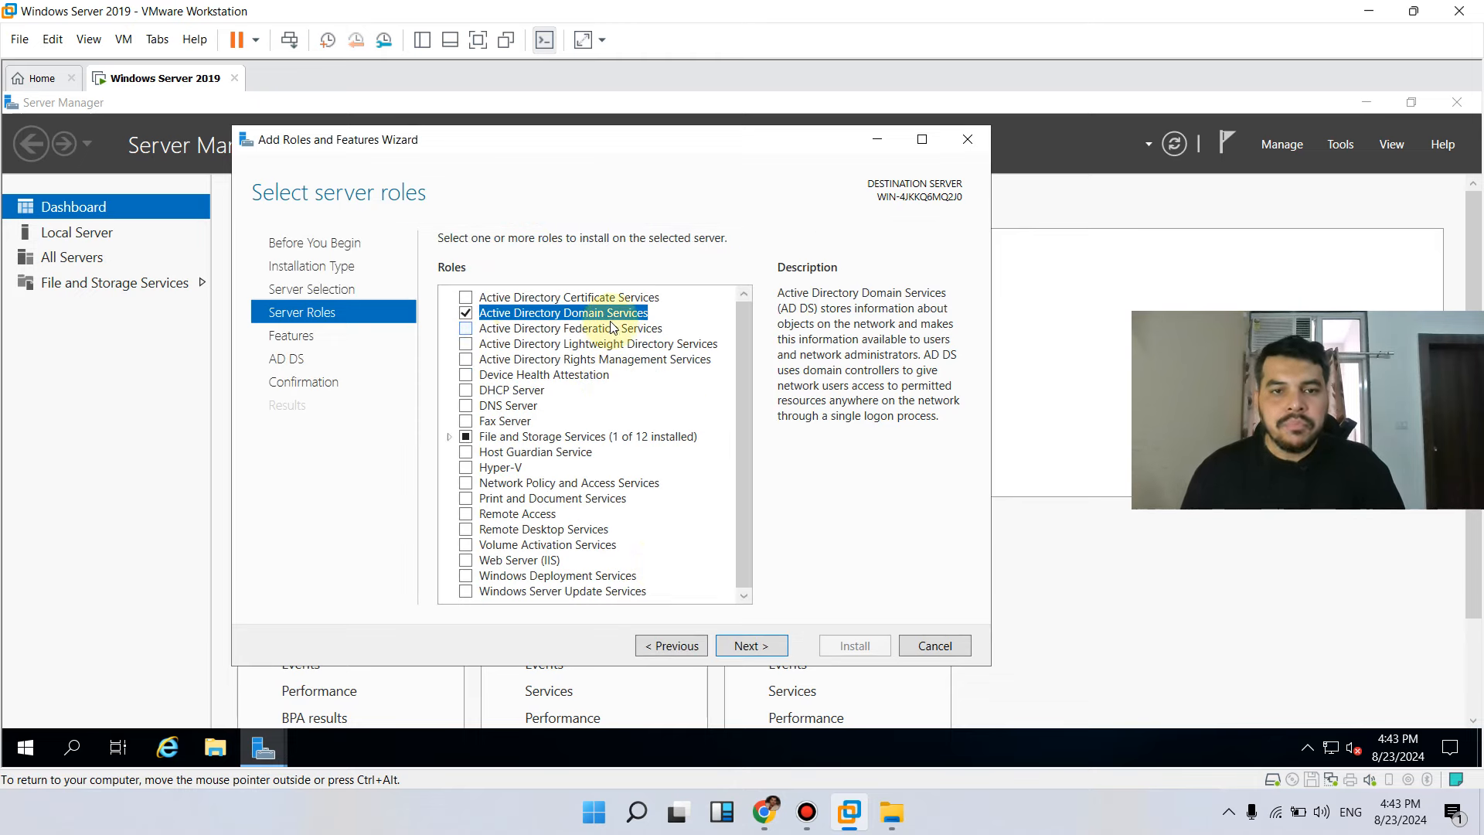
{"action": "left_click", "coordinate": [750, 645]}
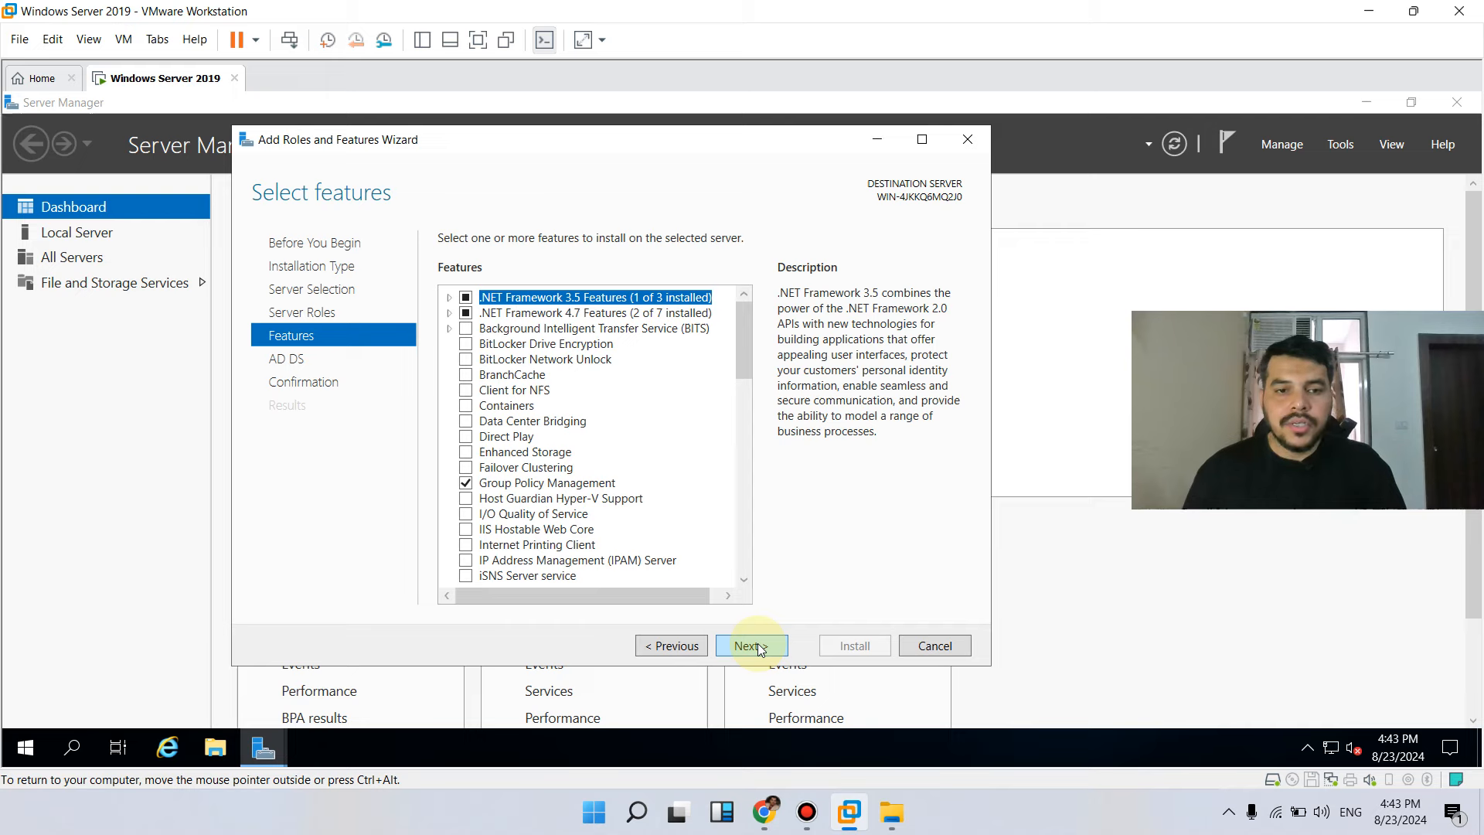
Step: Review the feature list, keep the default selections, and install Active Directory Domain Services
{"action": "left_click", "coordinate": [745, 407]}
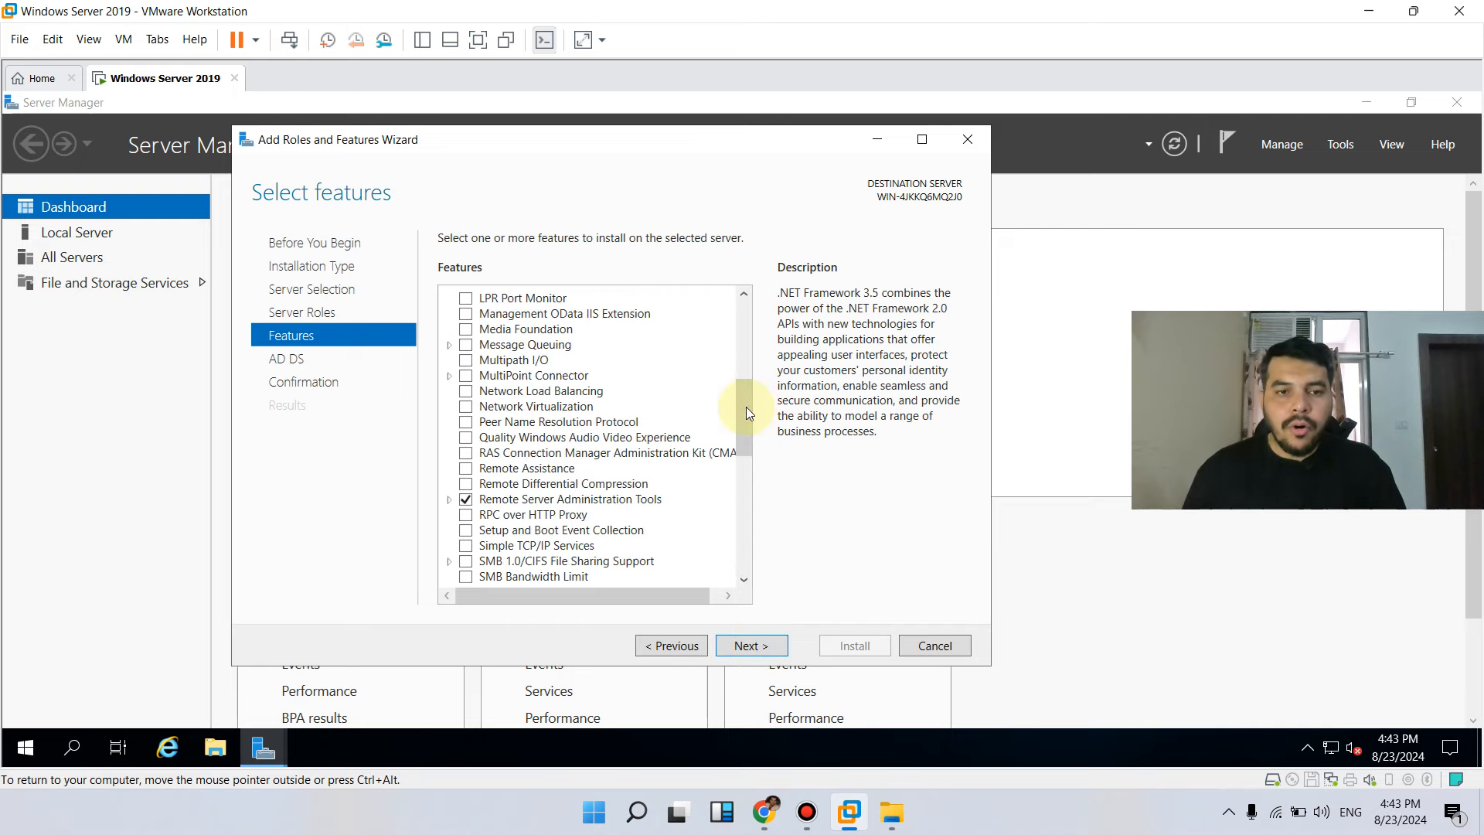
{"action": "left_click_drag", "start_coordinate": [745, 406], "coordinate": [744, 455]}
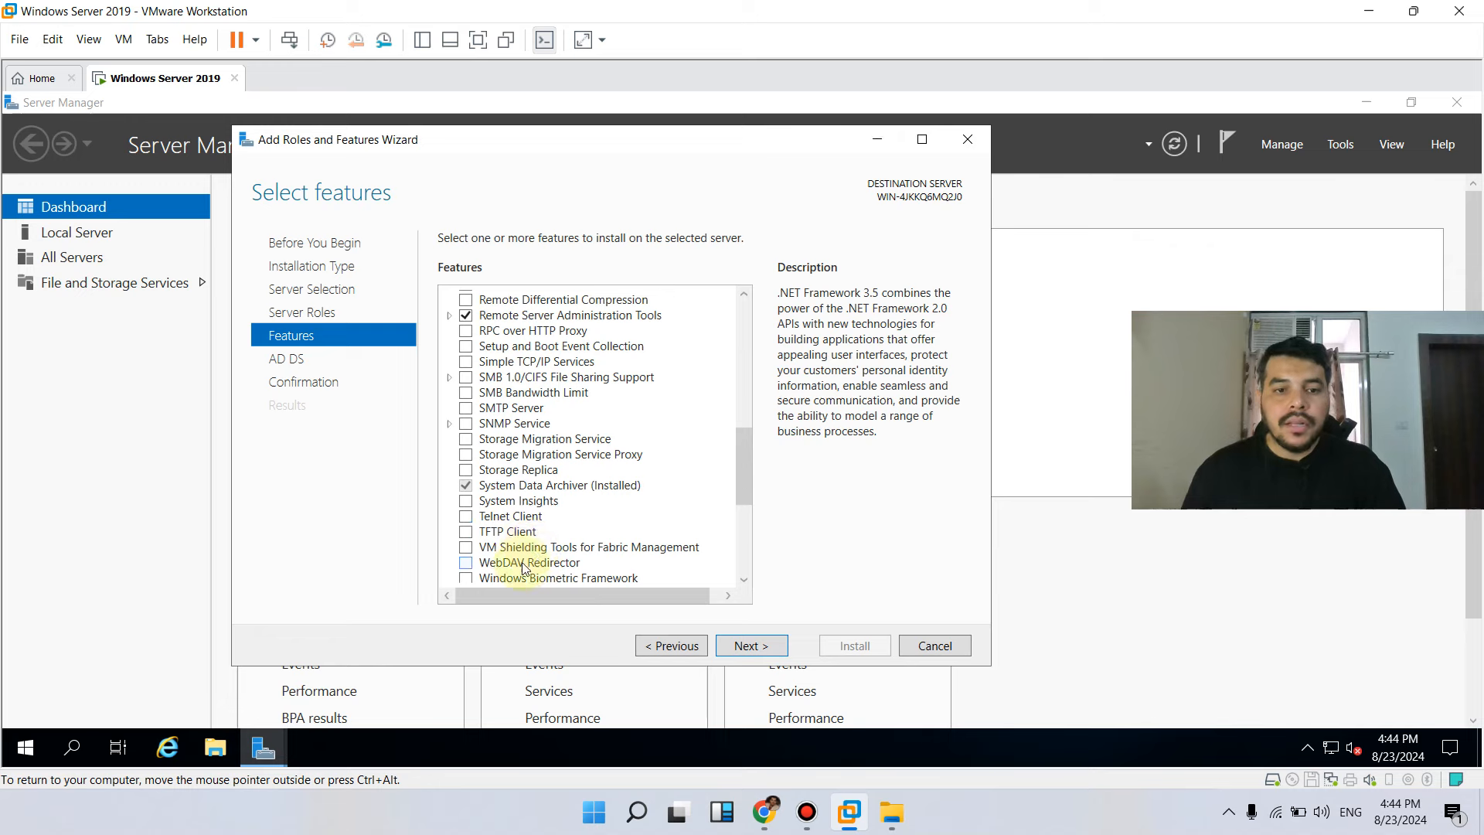
{"action": "scroll", "coordinate": [744, 494], "scroll_direction": "down", "scroll_amount": 5}
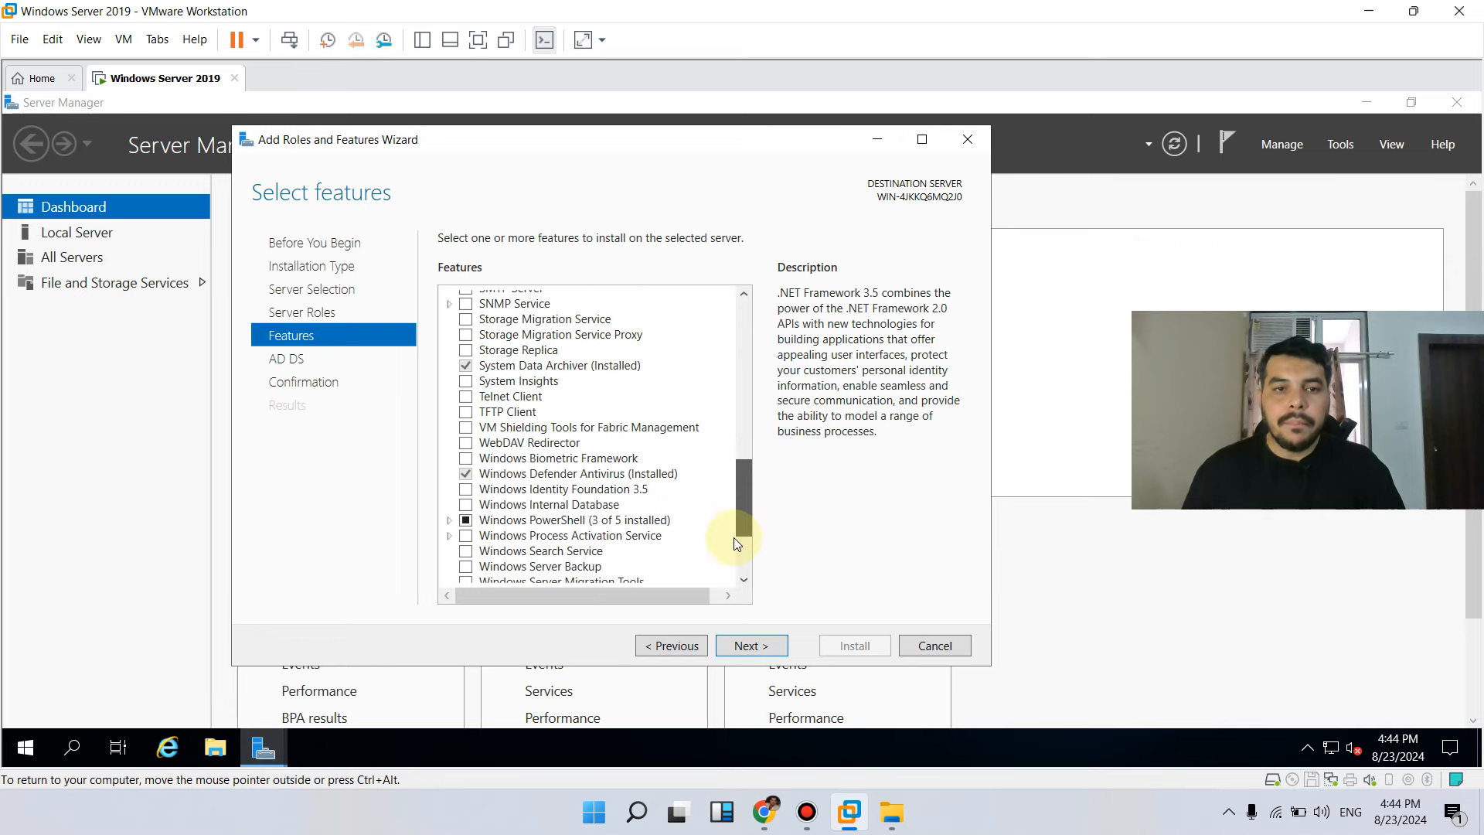
{"action": "left_click_drag", "start_coordinate": [734, 540], "coordinate": [731, 353]}
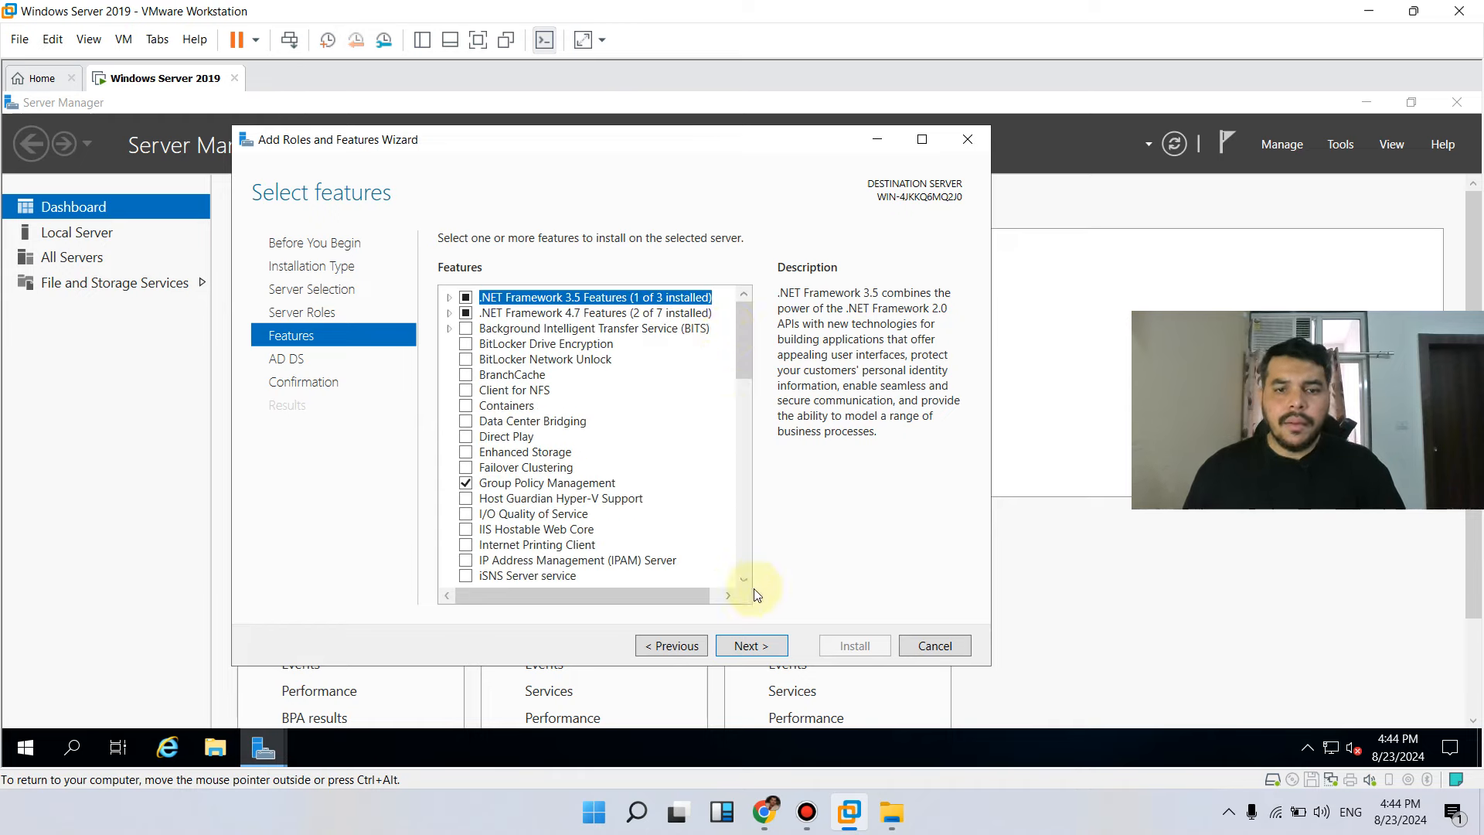
{"action": "left_click", "coordinate": [757, 653]}
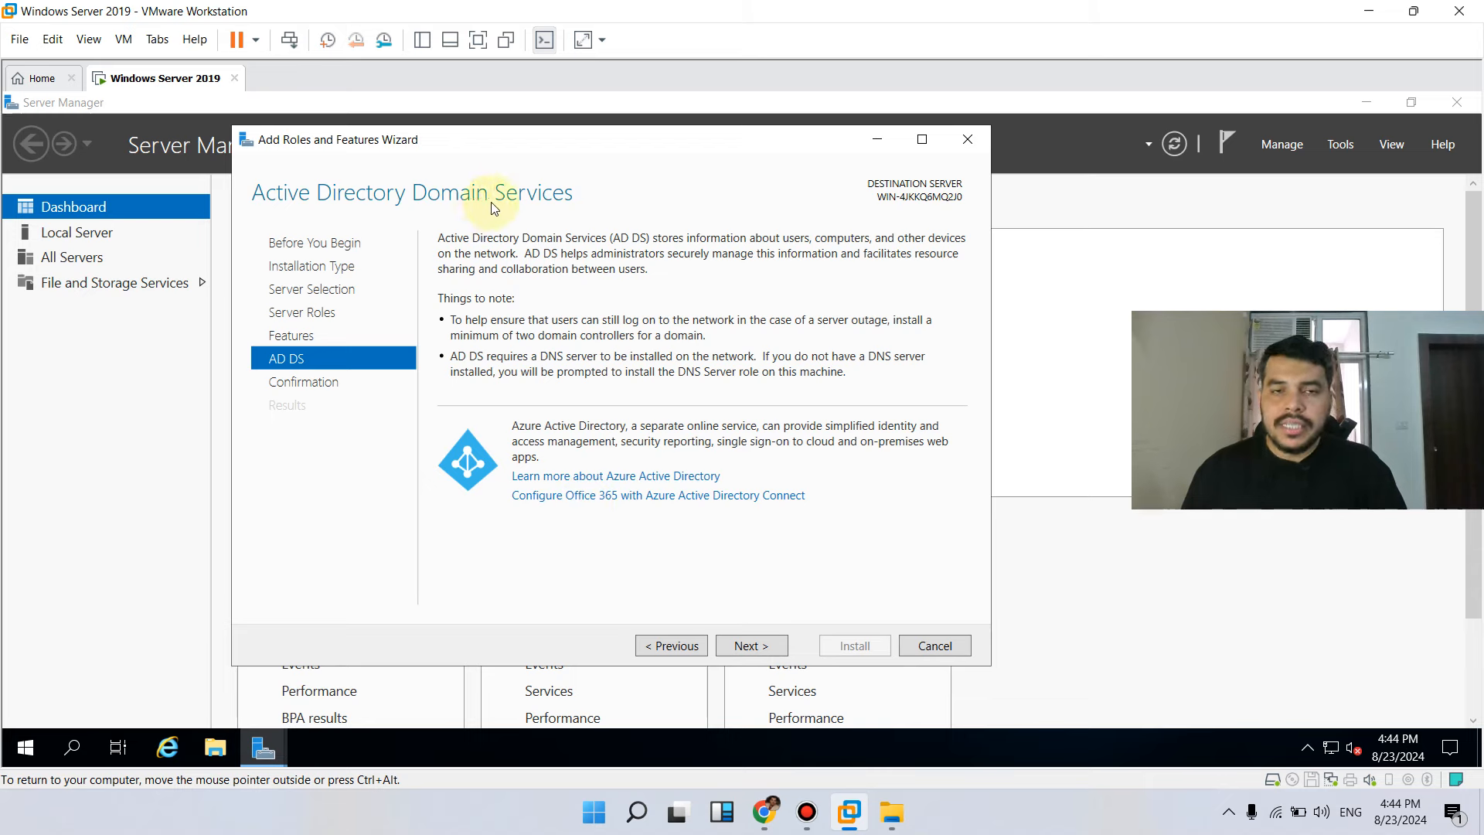
{"action": "left_click", "coordinate": [771, 647]}
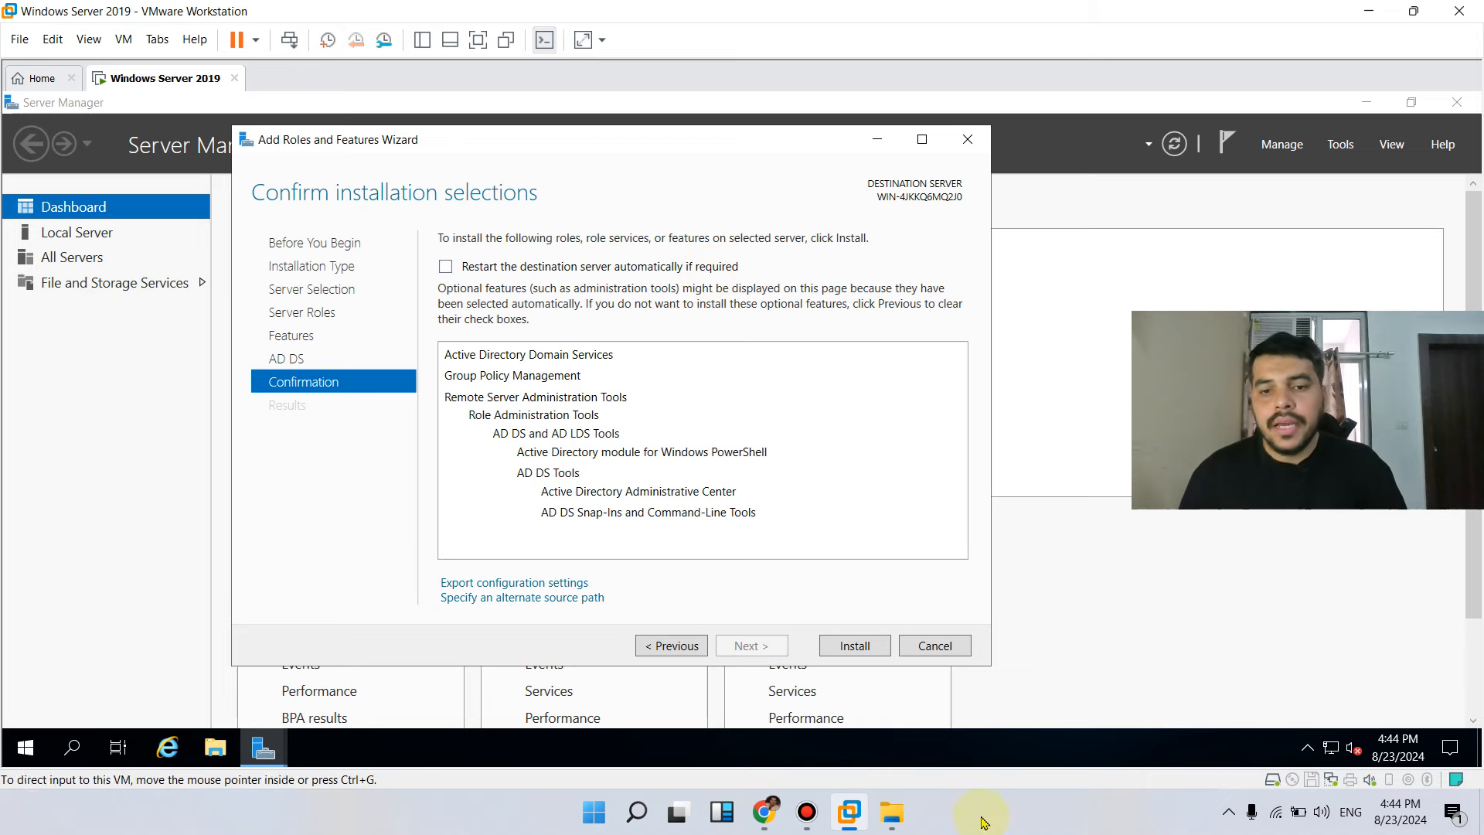
{"action": "left_click", "coordinate": [854, 646]}
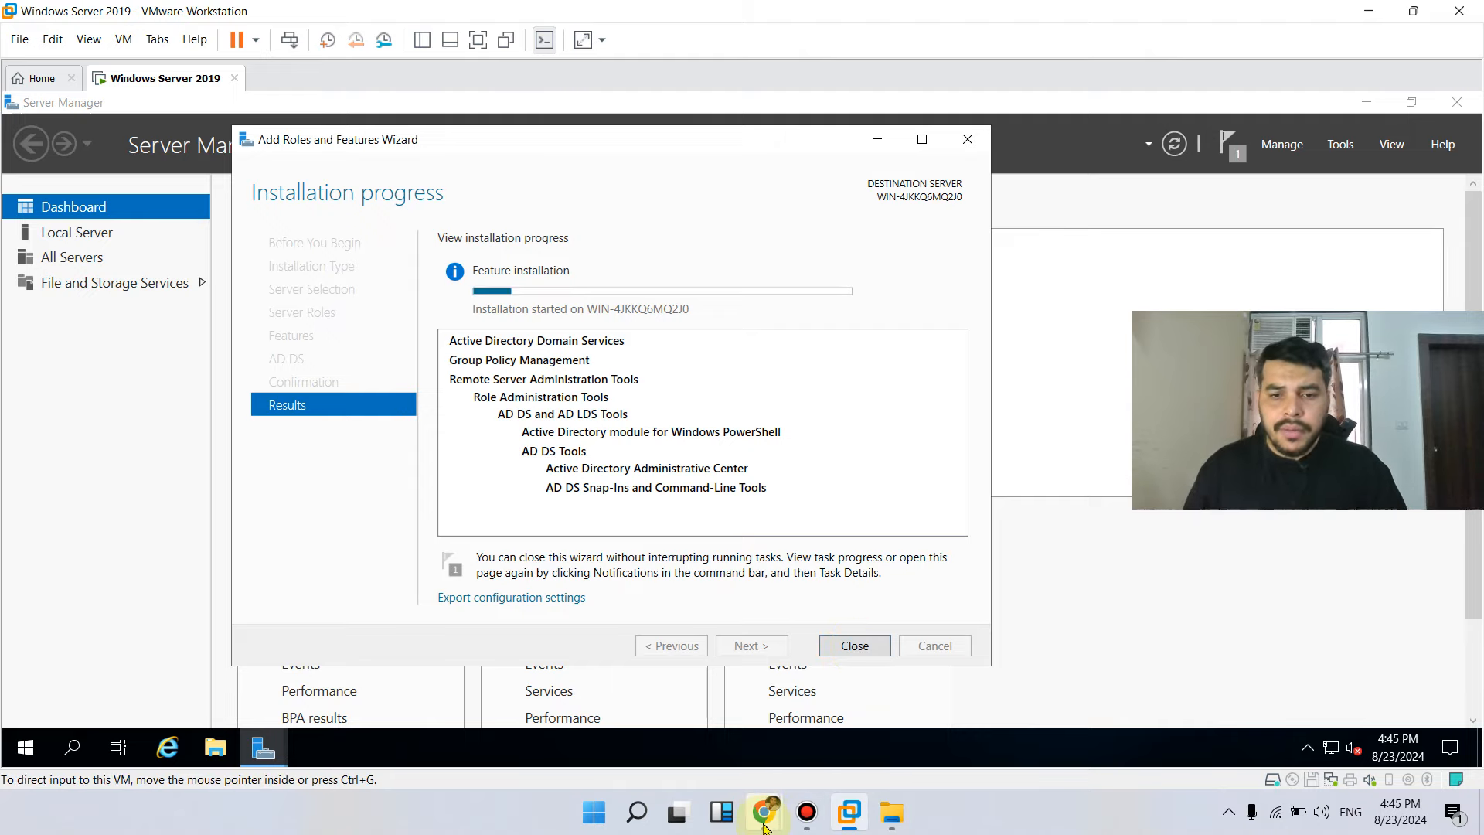
Step: Switch to Chrome and save the SecurDI Active Directory structure diagram from the image results as Structure-1024x576.png
{"action": "mouse_move", "coordinate": [764, 827]}
{"action": "left_click", "coordinate": [891, 702]}
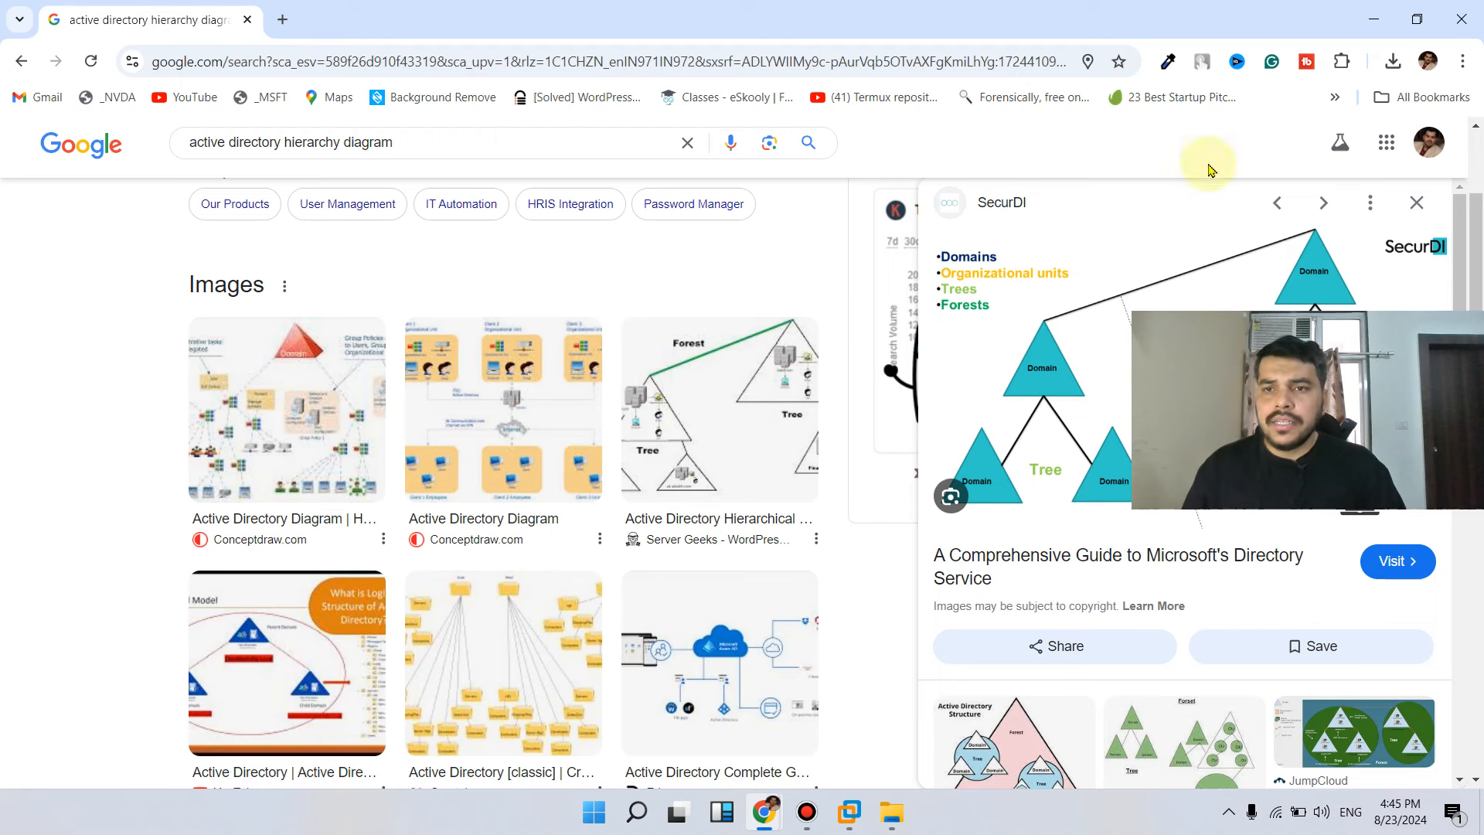
{"action": "left_click_drag", "start_coordinate": [1055, 316], "coordinate": [1074, 348]}
{"action": "left_click", "coordinate": [1070, 350]}
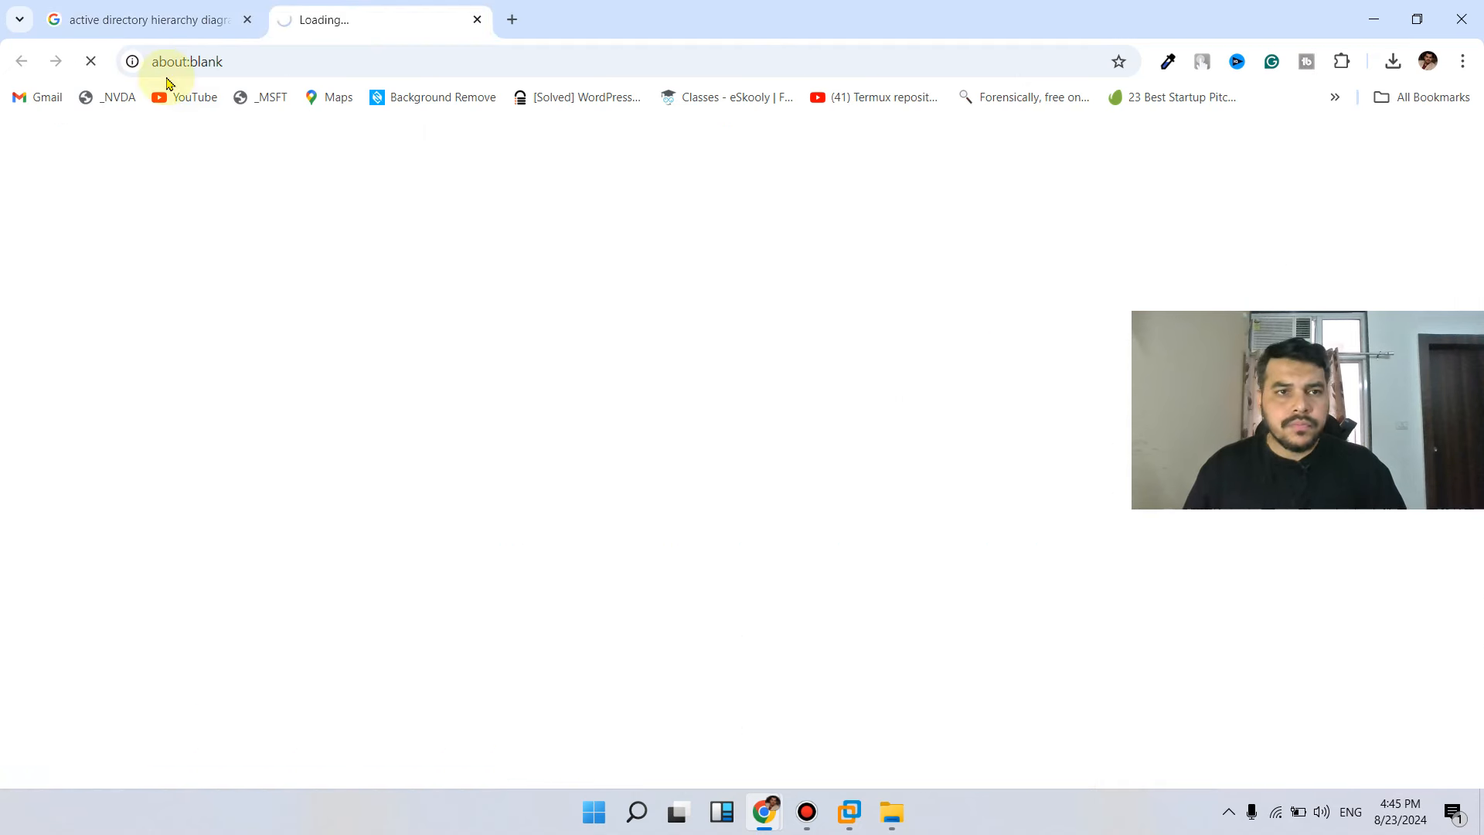
{"action": "left_click", "coordinate": [155, 20]}
{"action": "right_click", "coordinate": [992, 338]}
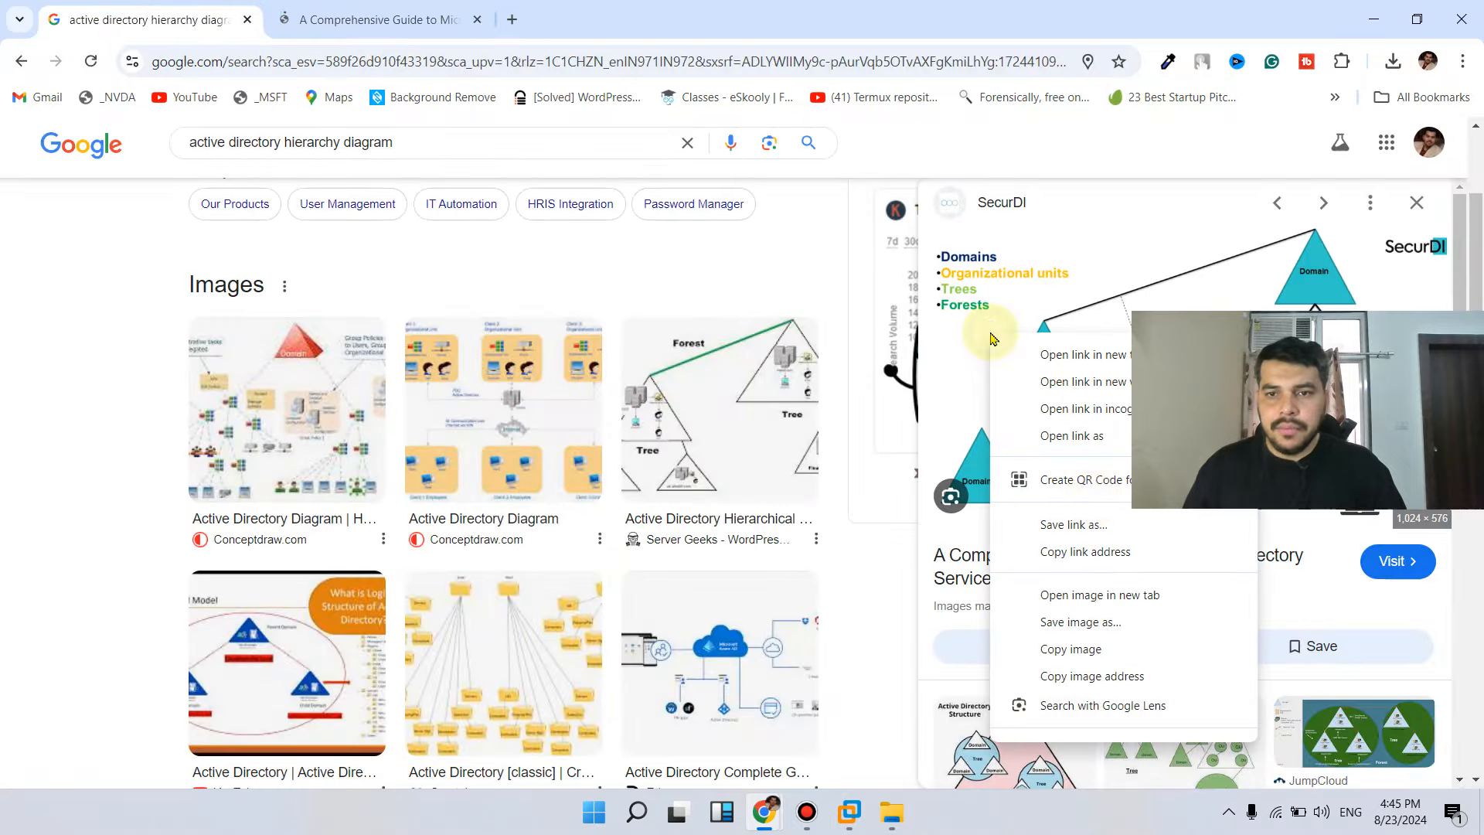
{"action": "left_click", "coordinate": [1091, 627]}
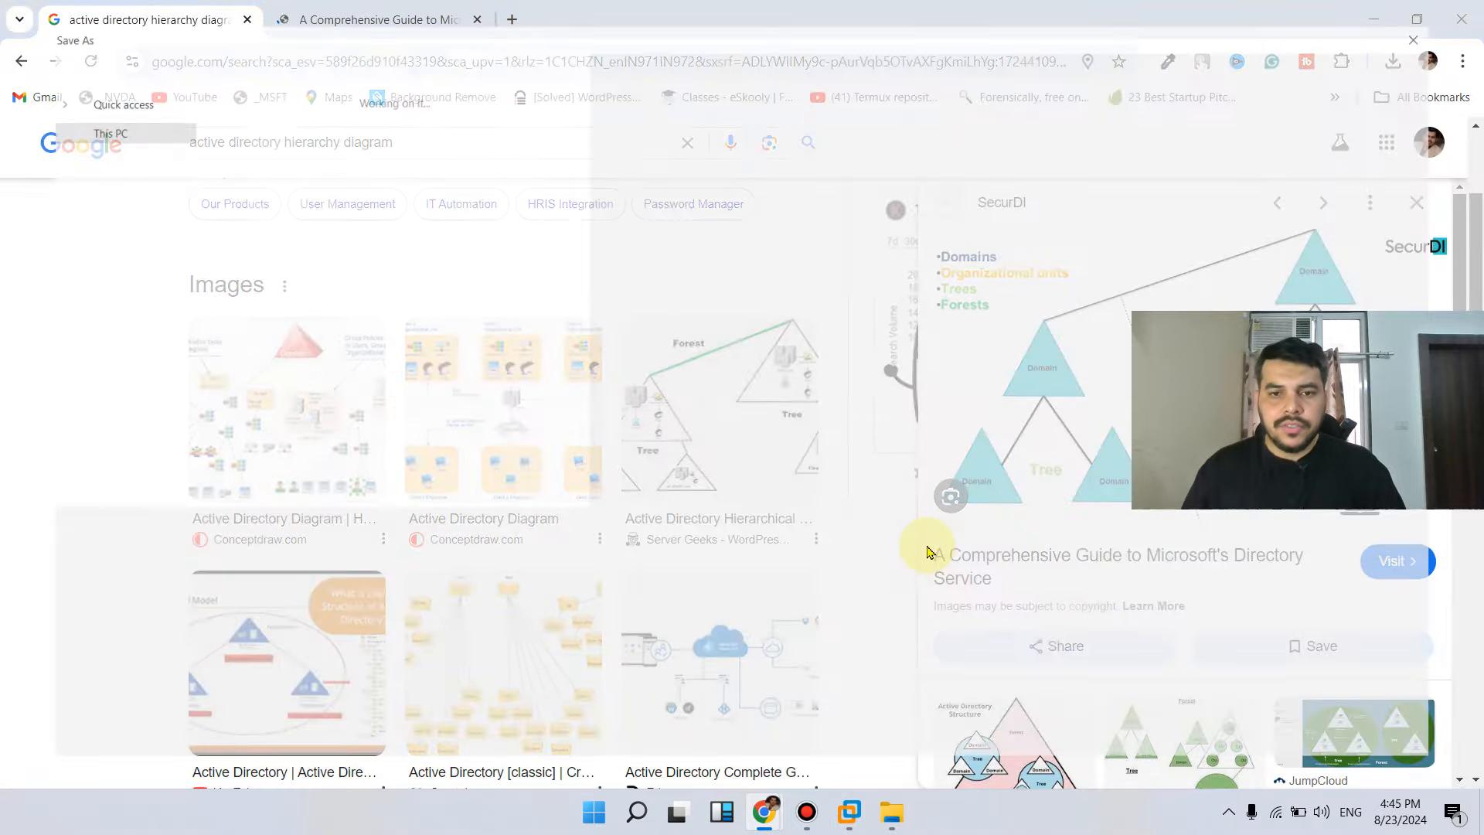
{"action": "left_click", "coordinate": [1319, 755]}
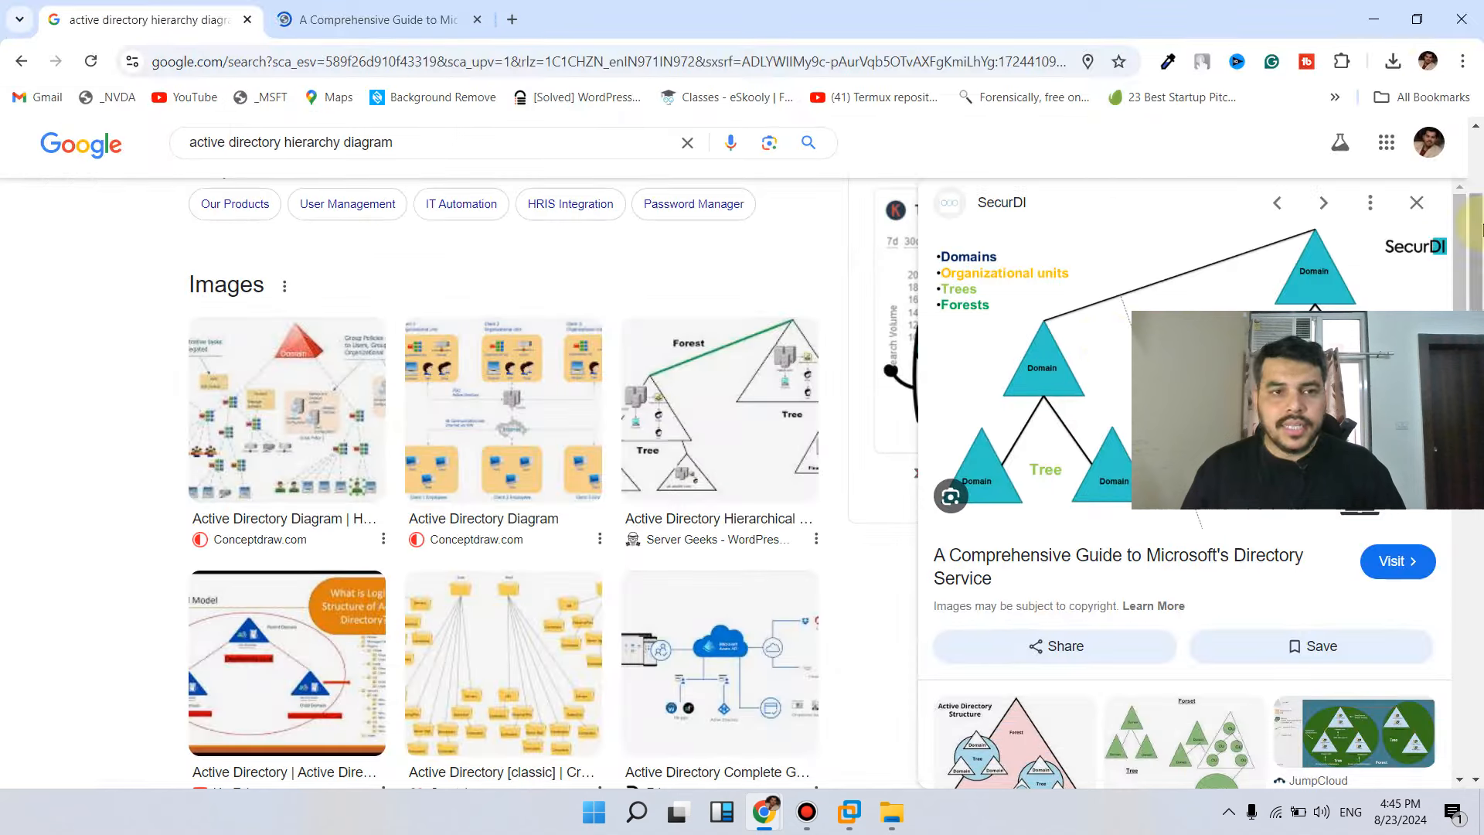
Step: Open the downloaded Structure-1024x576.png diagram and maximize the image viewer to examine the domain, tree and forest hierarchy
{"action": "left_click", "coordinate": [1393, 68]}
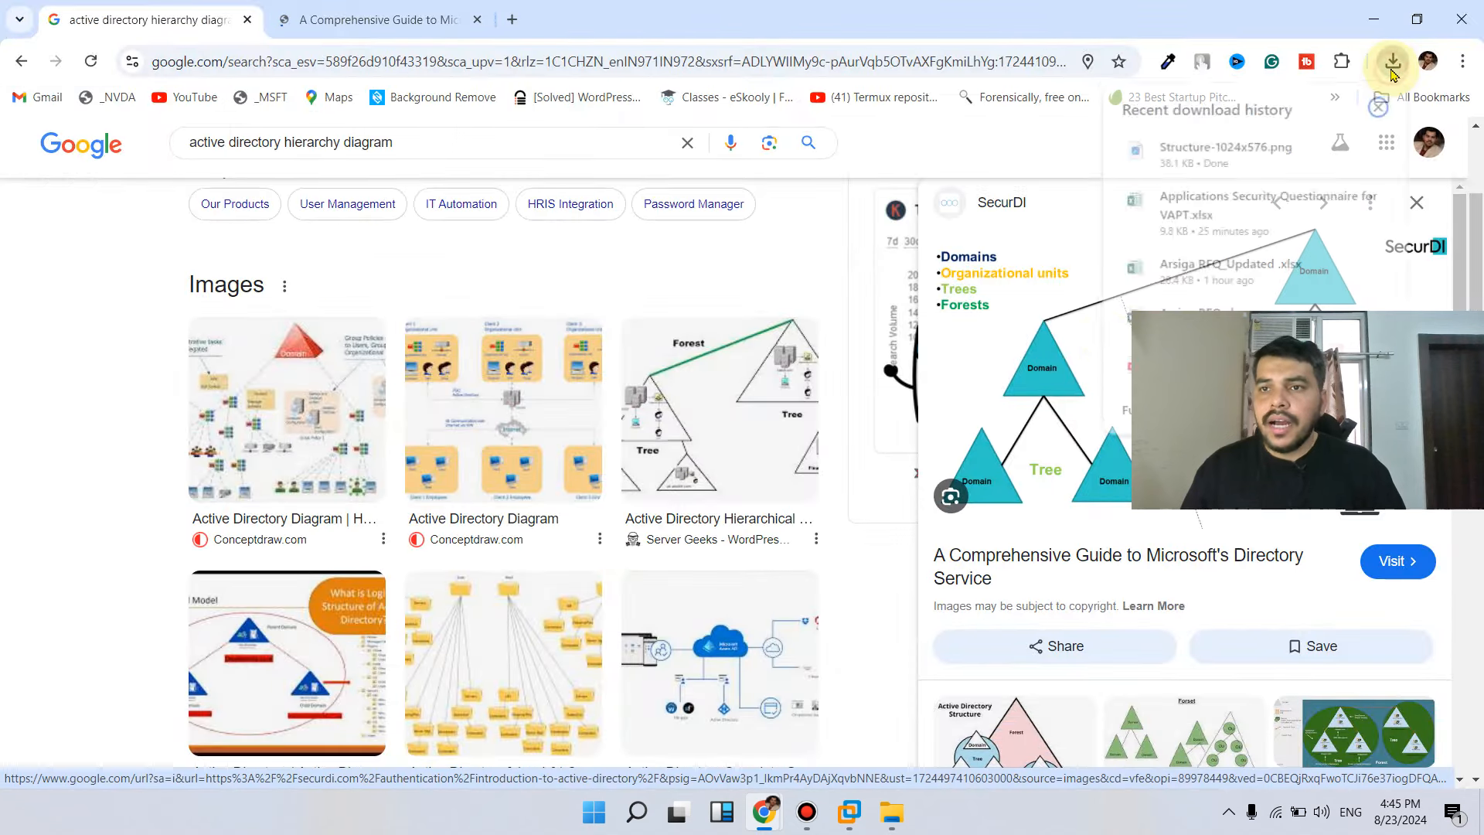
{"action": "left_click", "coordinate": [1263, 153]}
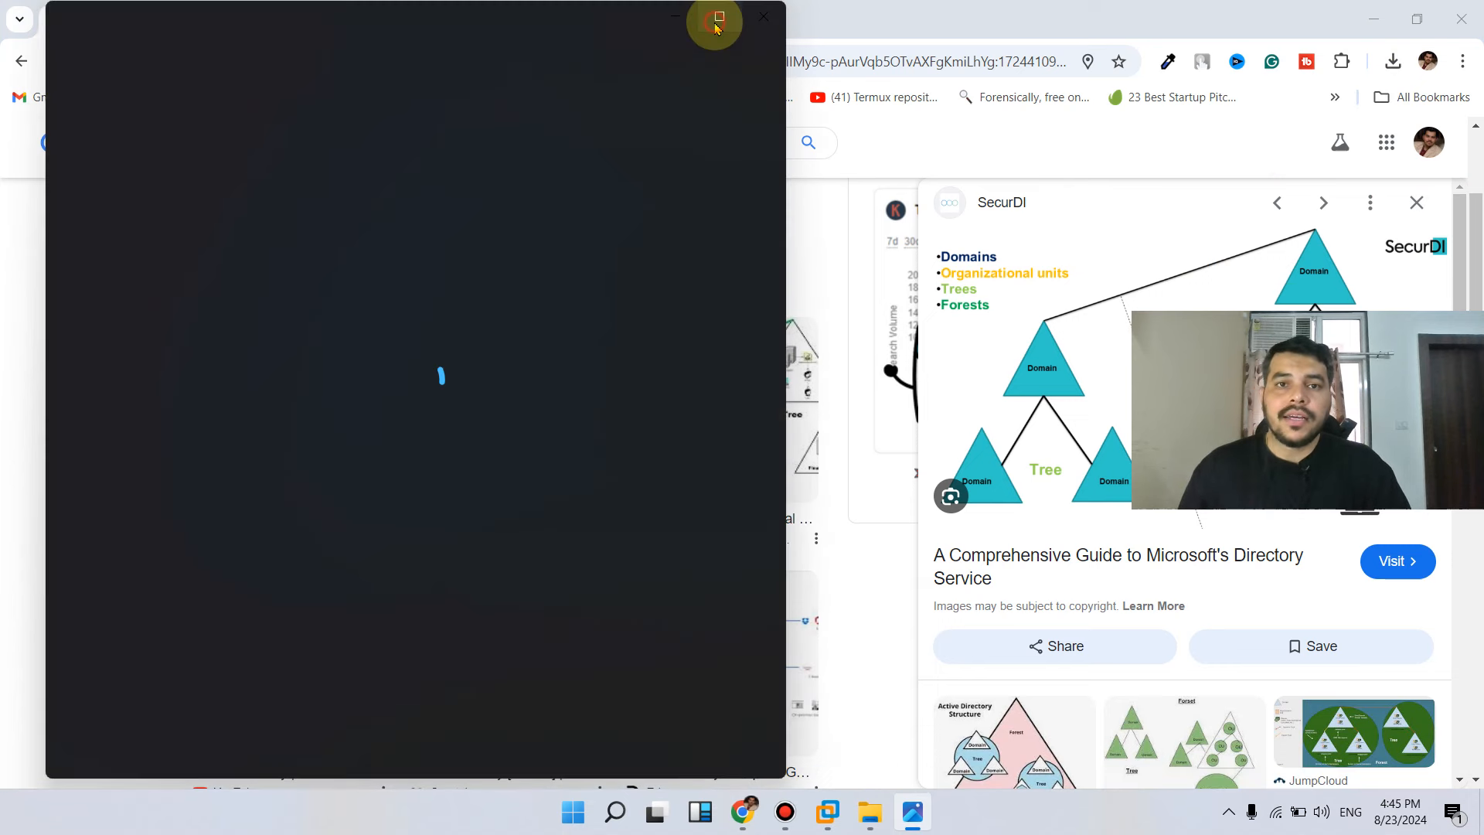
{"action": "left_click", "coordinate": [716, 23]}
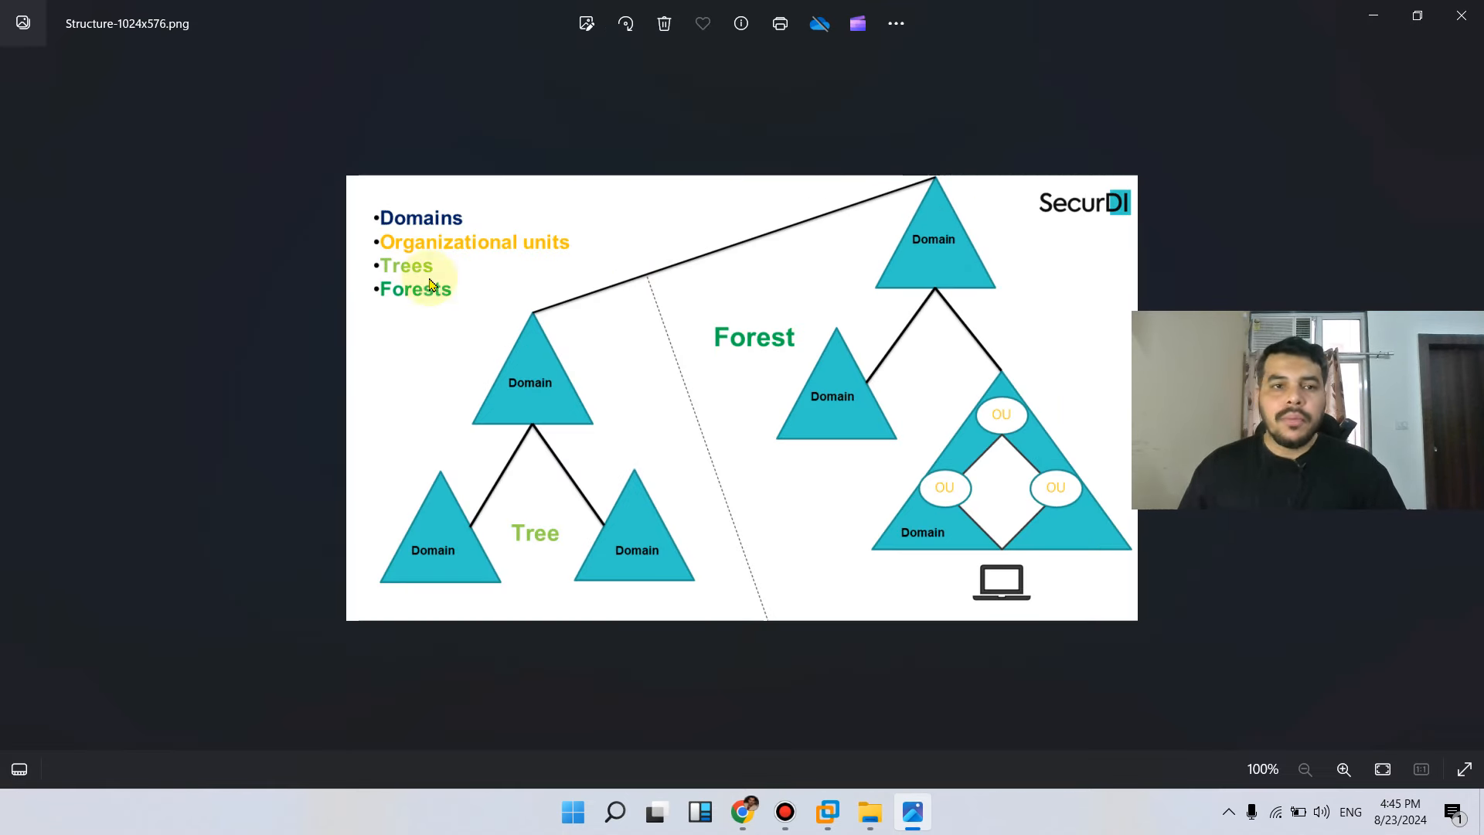
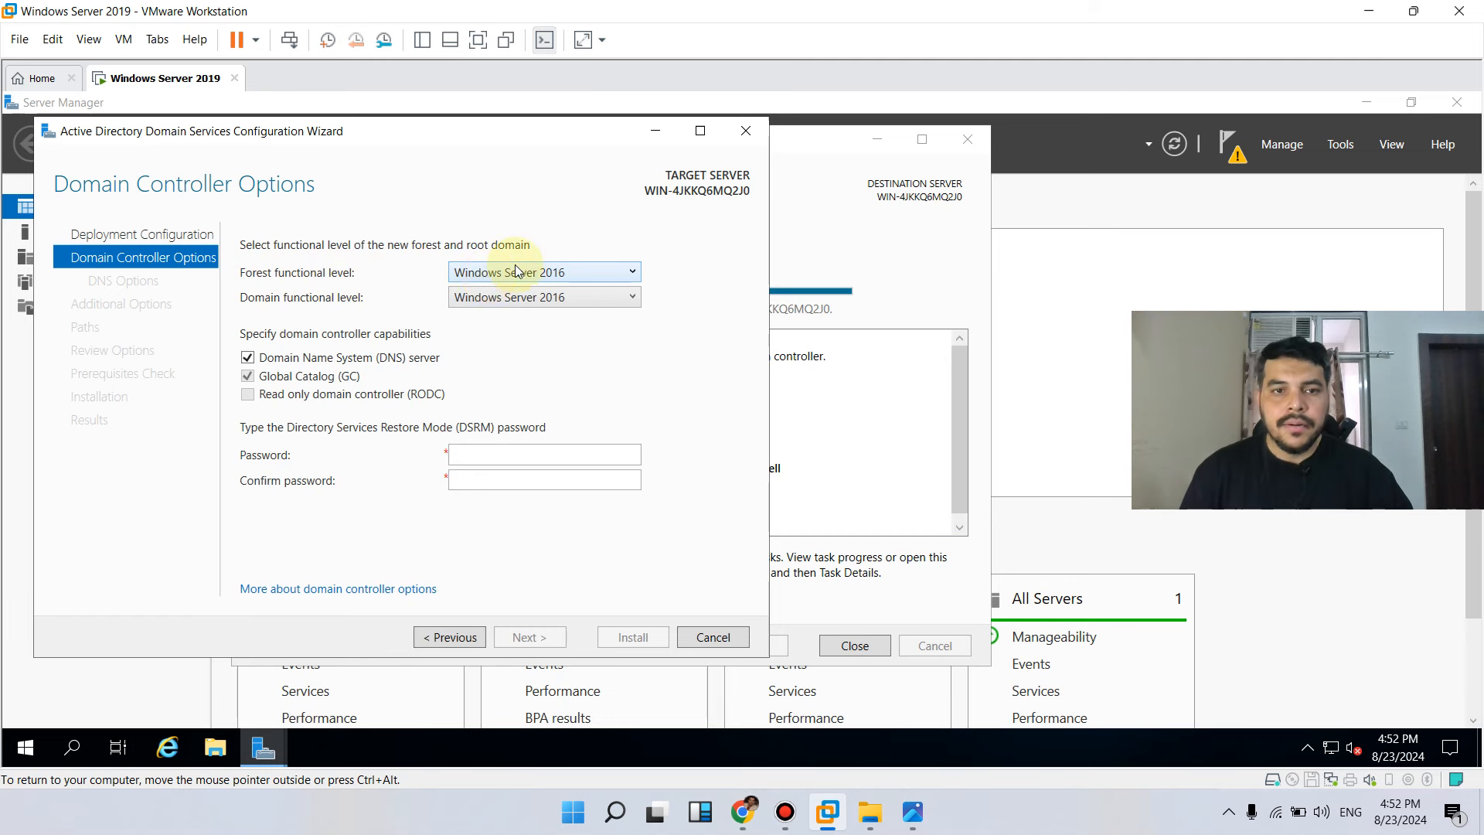
Step: Keep the forest functional level at Windows Server 2016, enter and confirm the DSRM password, and continue to the DNS options
{"action": "left_click", "coordinate": [517, 269]}
{"action": "left_click", "coordinate": [525, 377]}
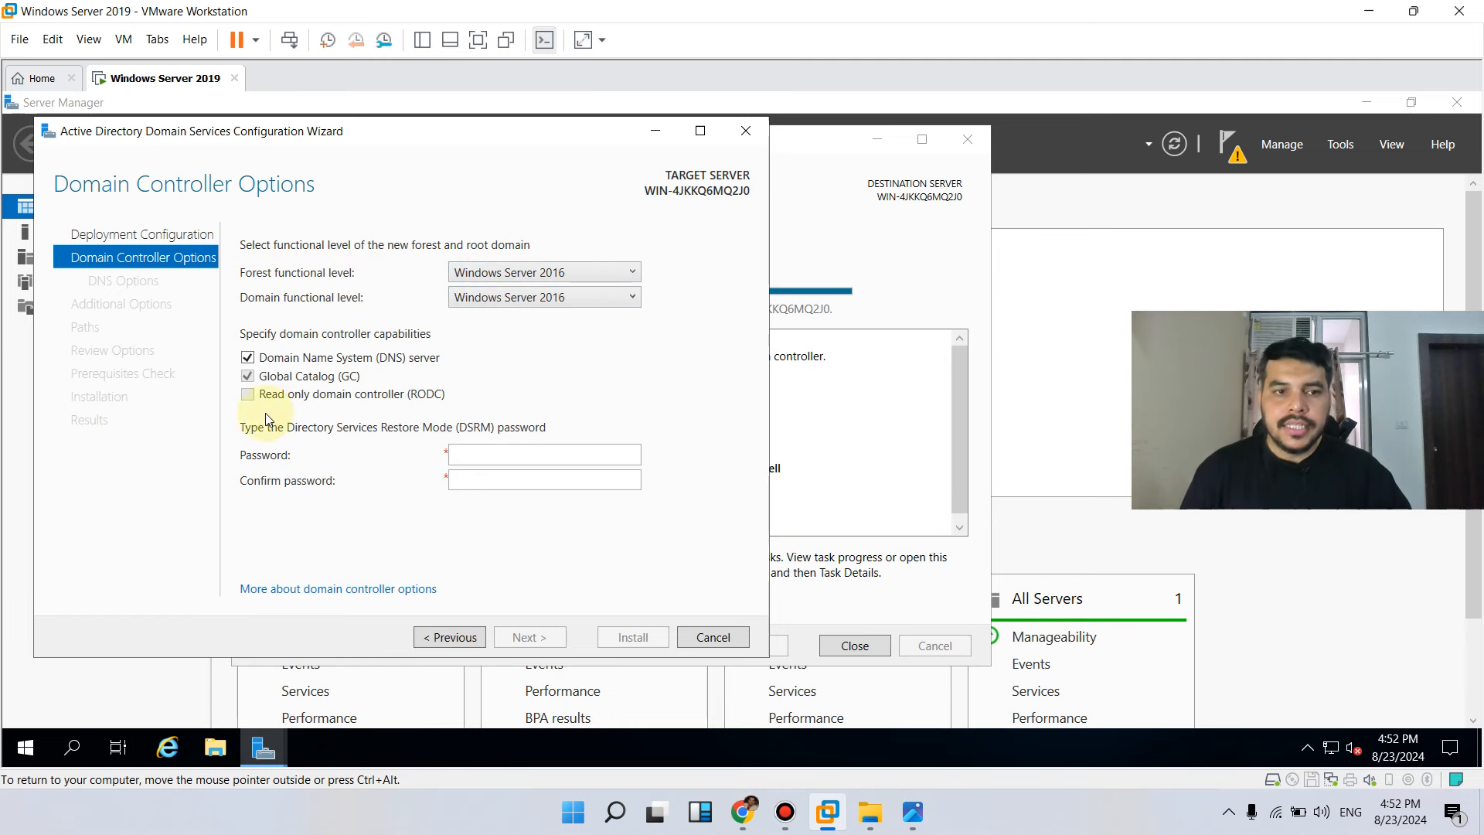
{"action": "left_click", "coordinate": [454, 456]}
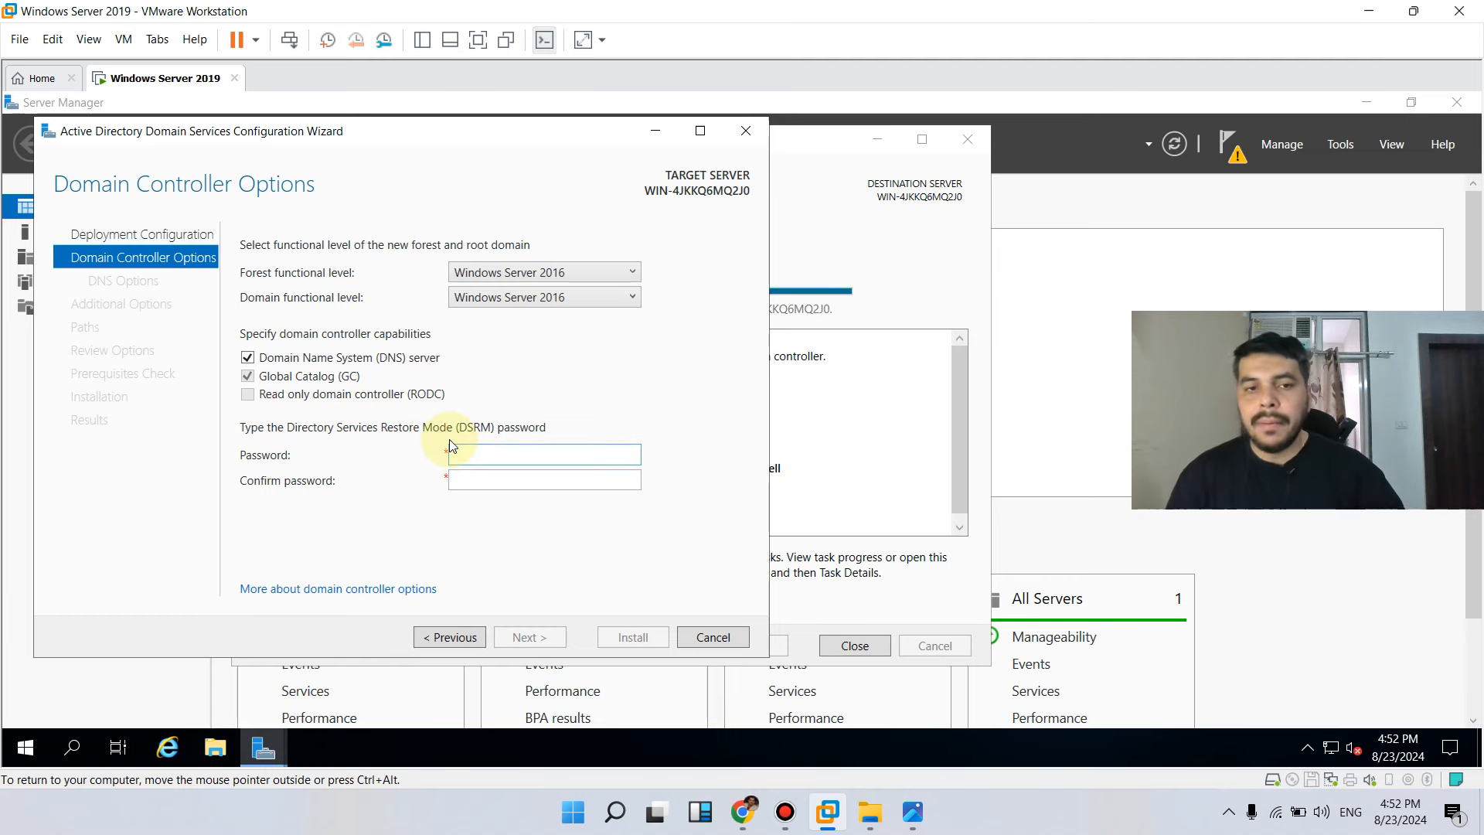
{"action": "type", "text": "•••••••••"}
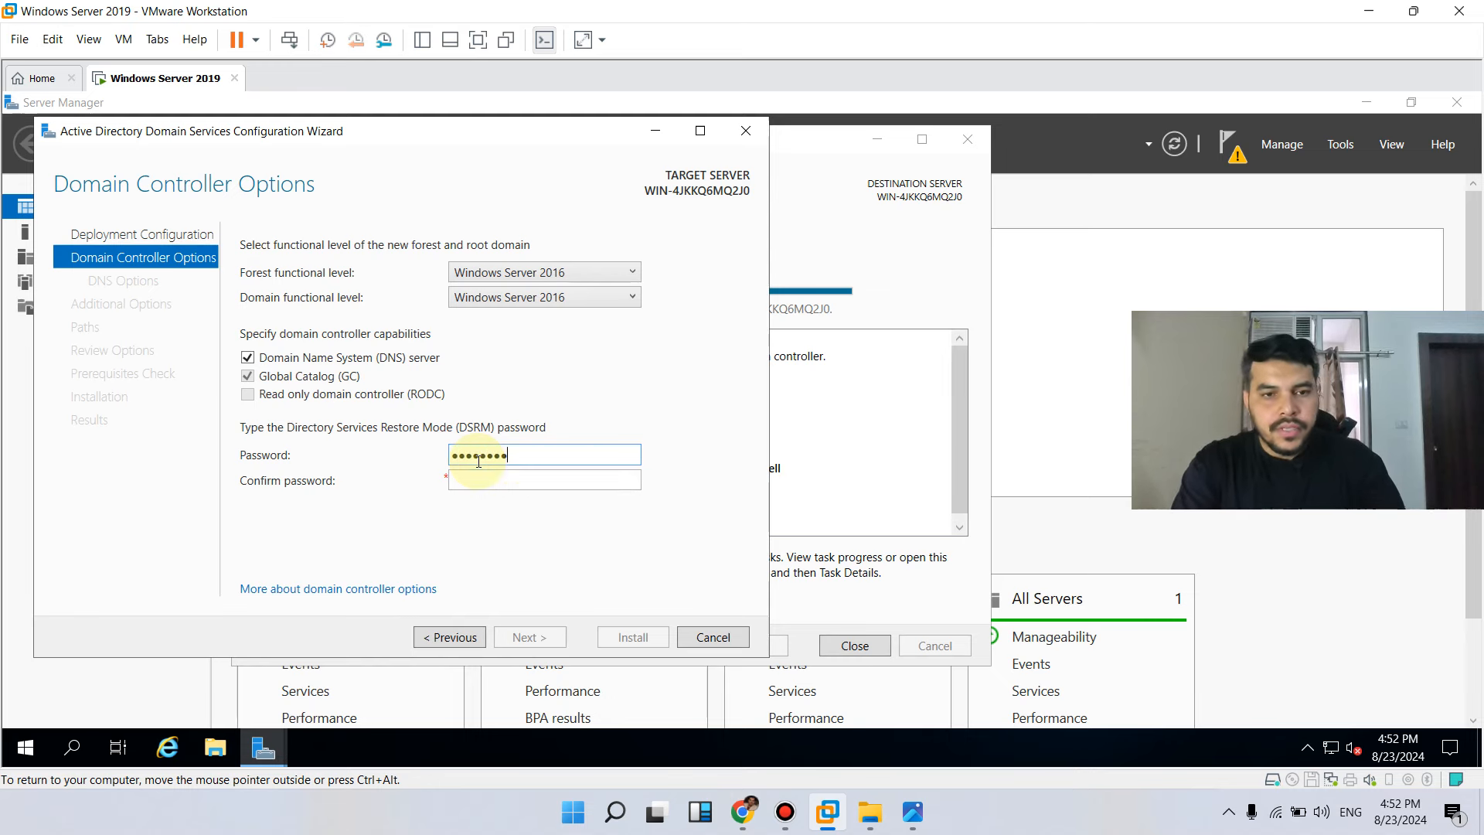
{"action": "key", "text": "Tab"}
{"action": "type", "text": "••••••••"}
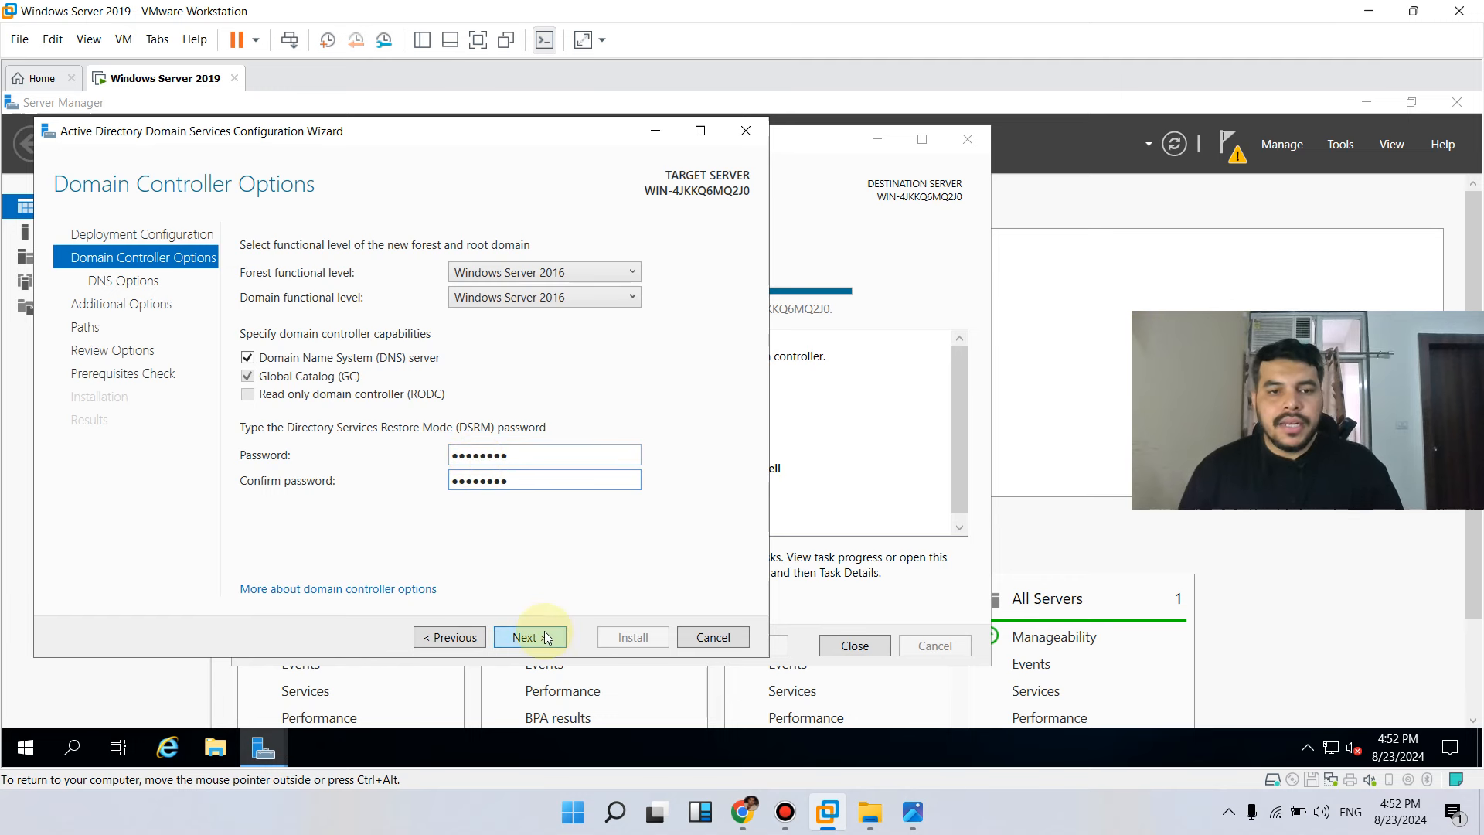
{"action": "left_click", "coordinate": [544, 636]}
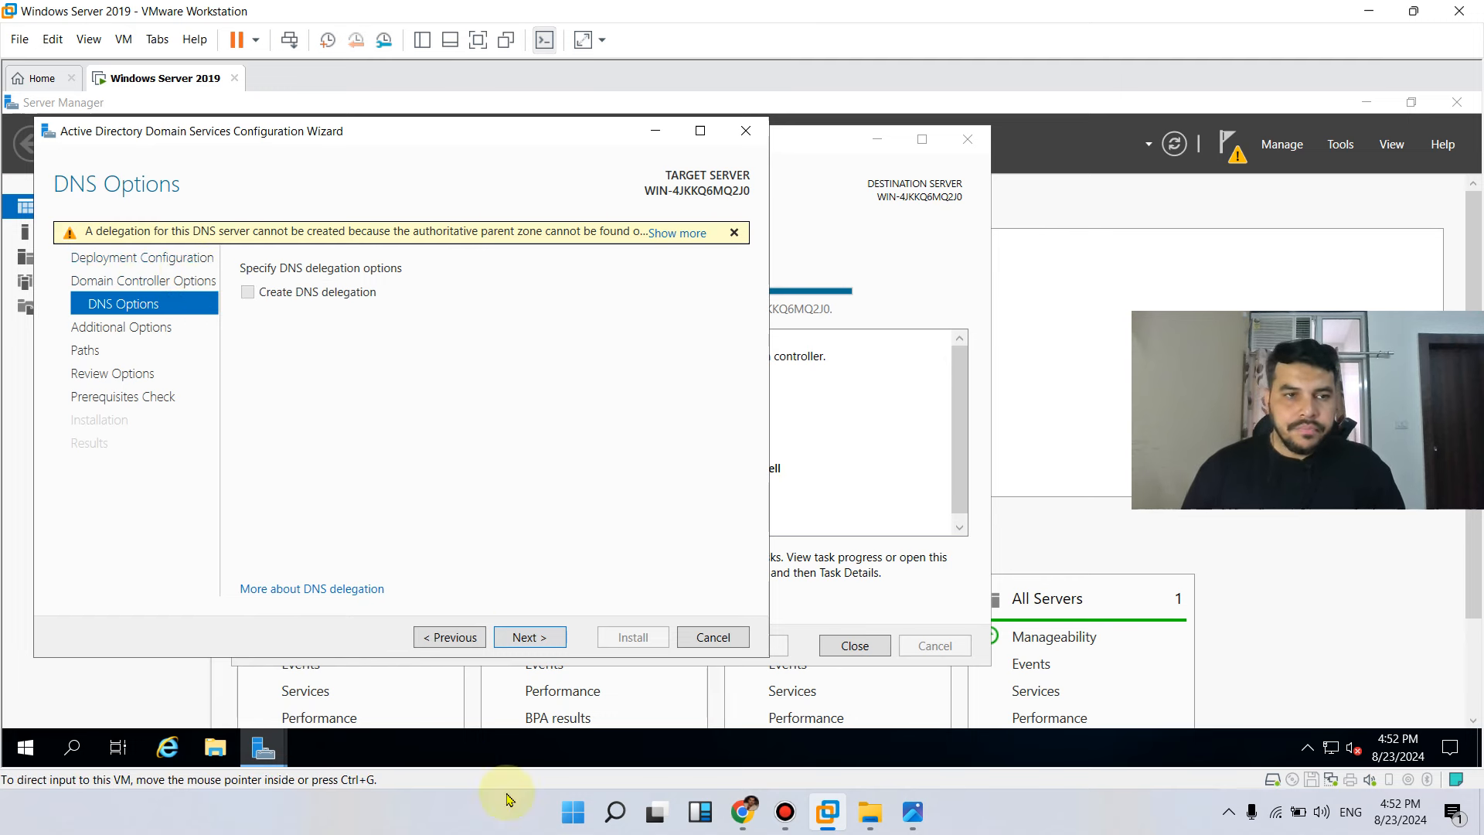
Step: Continue without DNS delegation, keeping the NetBIOS name HACKERVLOG and the default database, log and SYSVOL folders, to reach the options review
{"action": "left_click", "coordinate": [526, 637]}
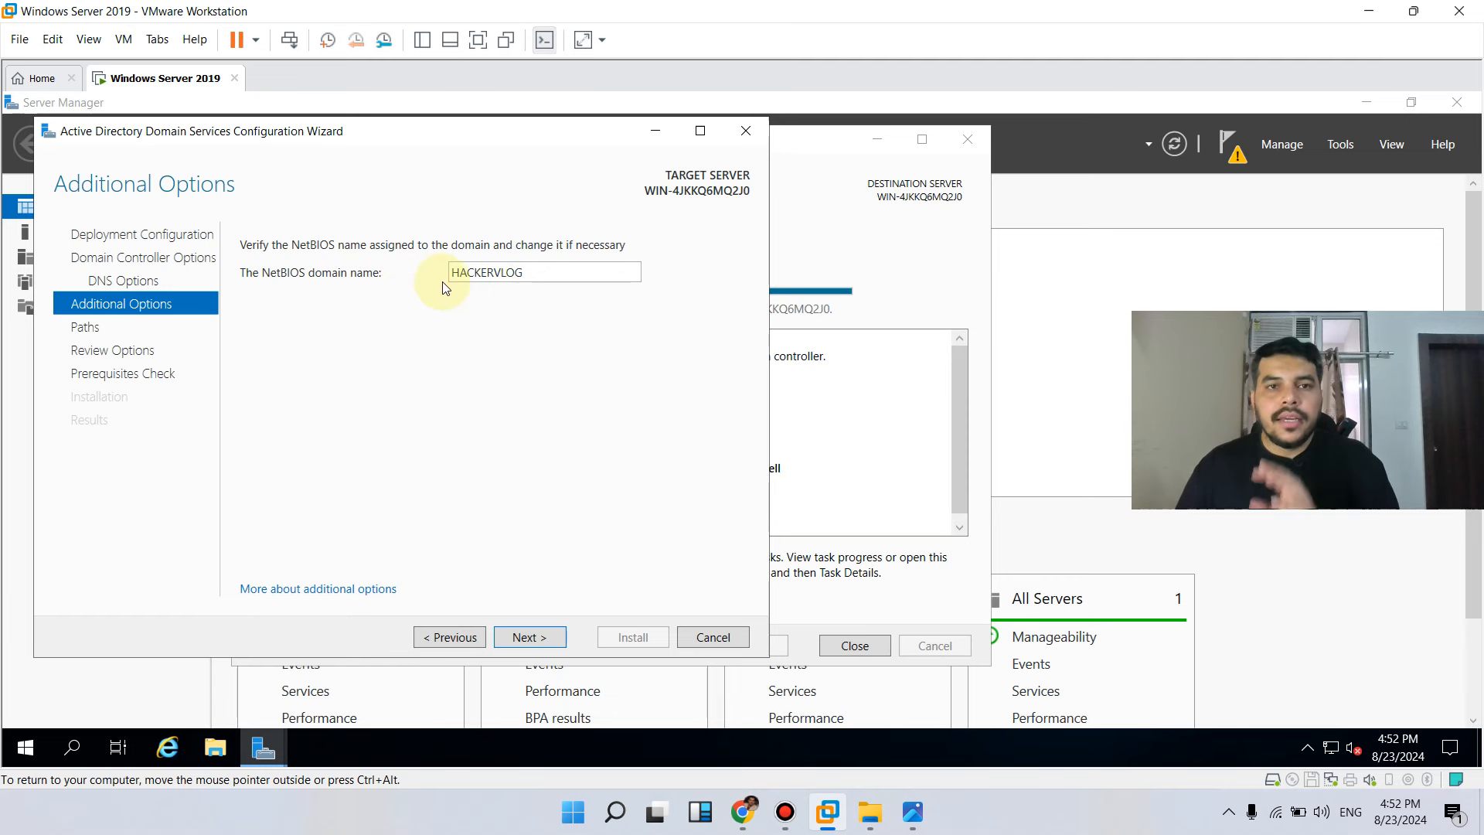
{"action": "left_click", "coordinate": [522, 640]}
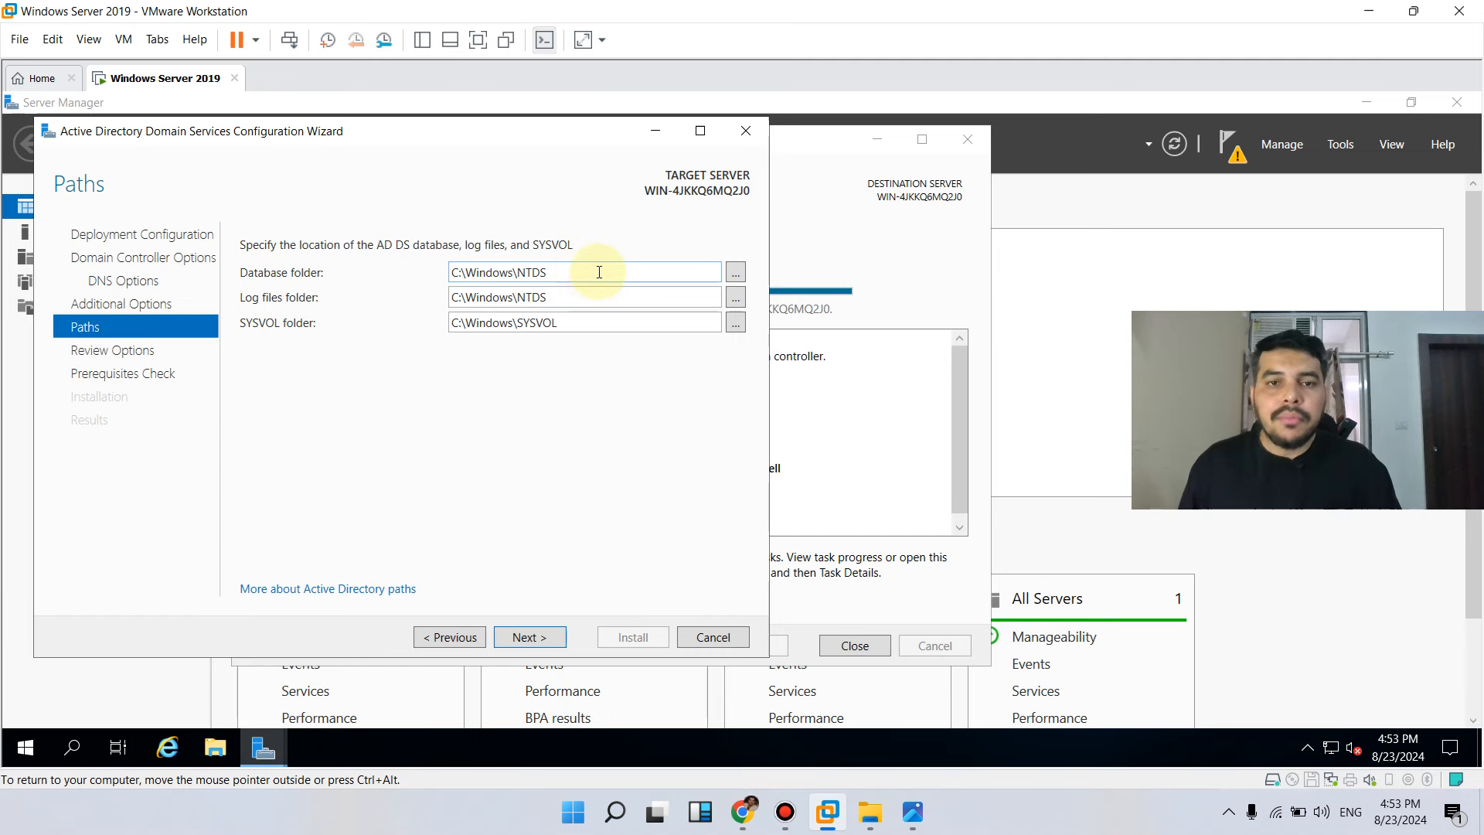
{"action": "left_click", "coordinate": [522, 637]}
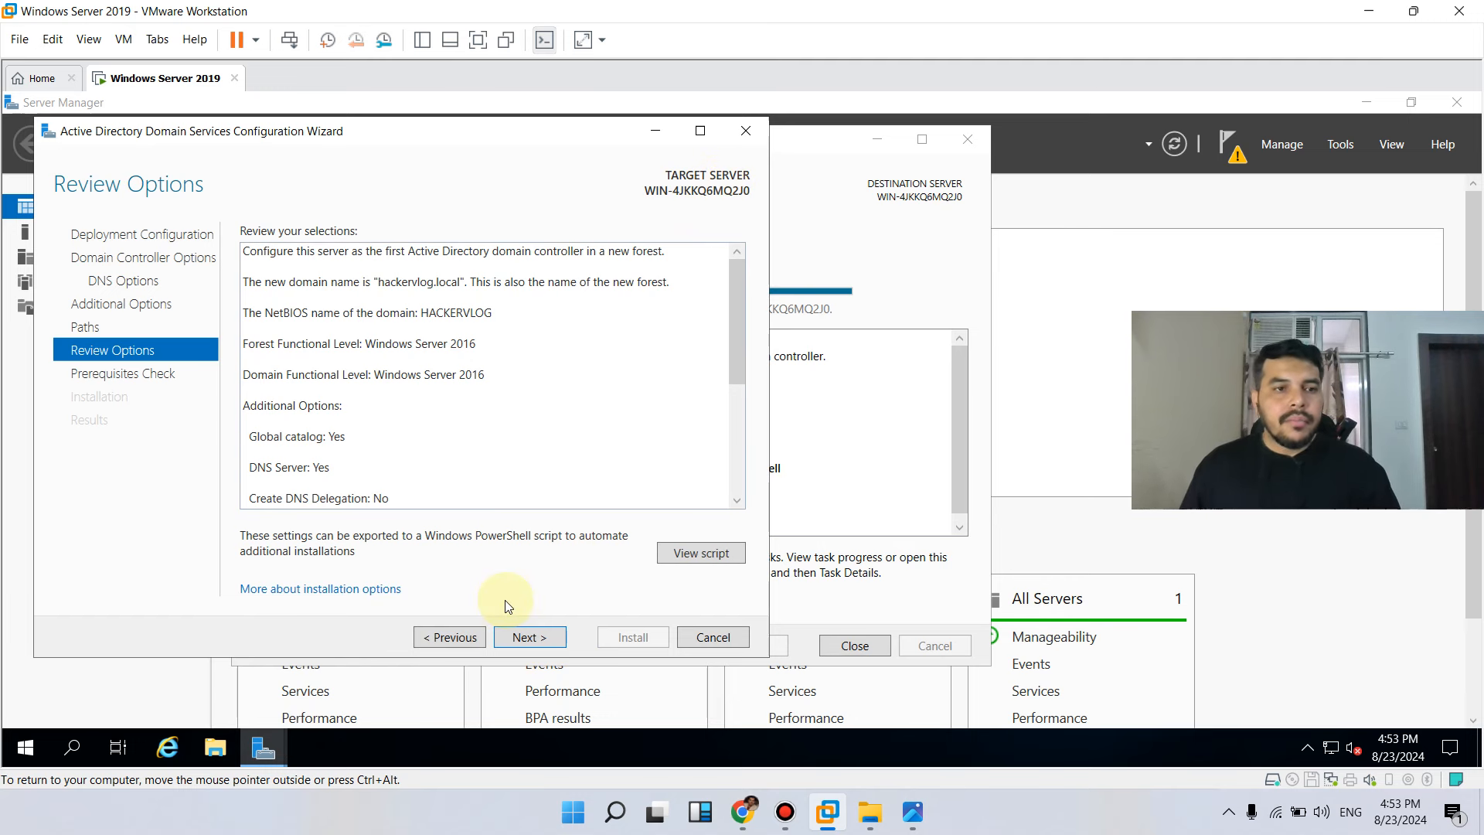
Step: Review the domain name, functional levels and folder selections, proceed to the prerequisites check and read through its results
{"action": "left_click_drag", "start_coordinate": [731, 344], "coordinate": [680, 480]}
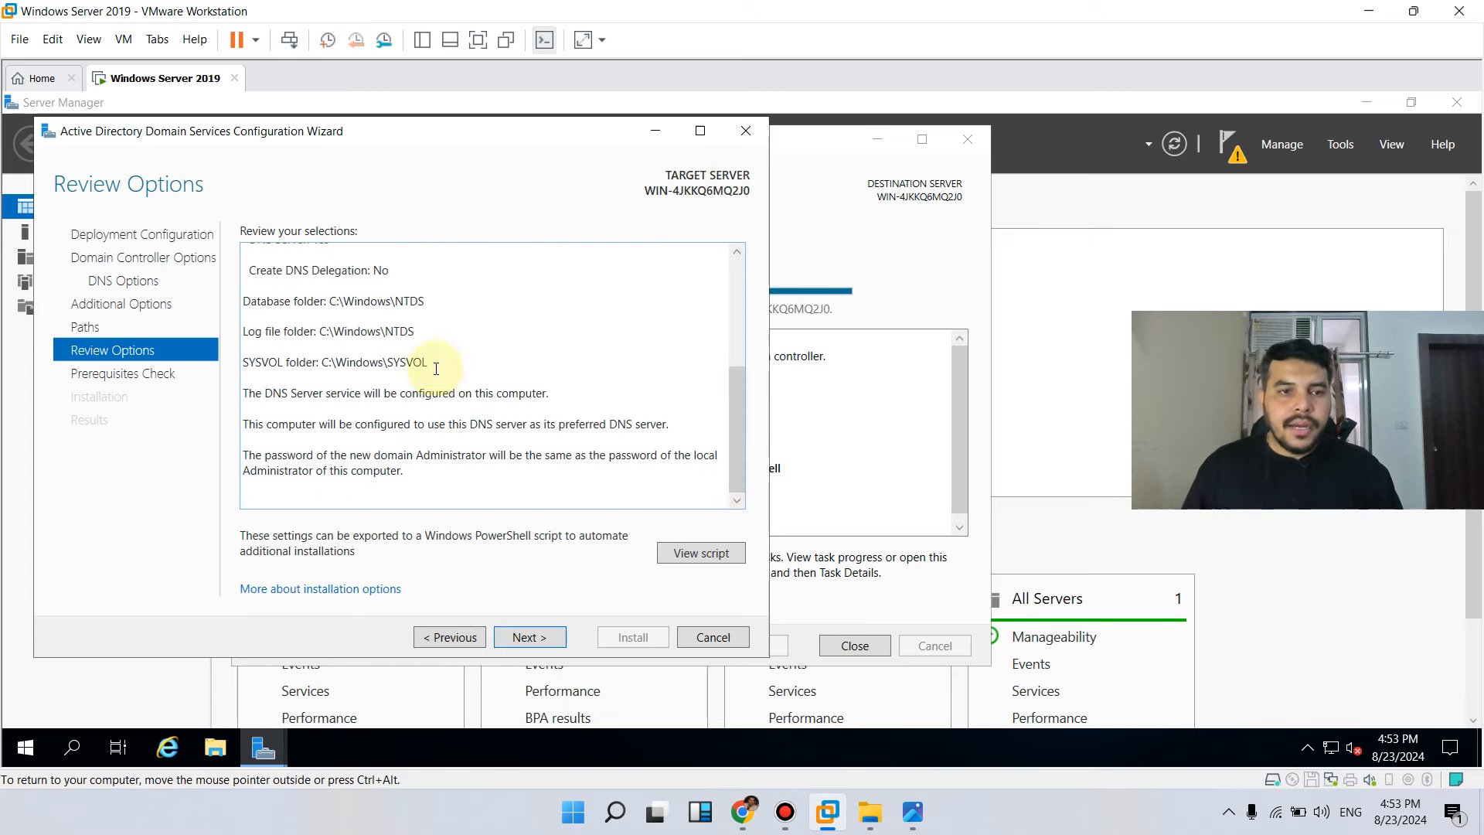
{"action": "key", "text": "ctrl+a"}
{"action": "left_click", "coordinate": [292, 309]}
{"action": "left_click_drag", "start_coordinate": [250, 301], "coordinate": [545, 395]}
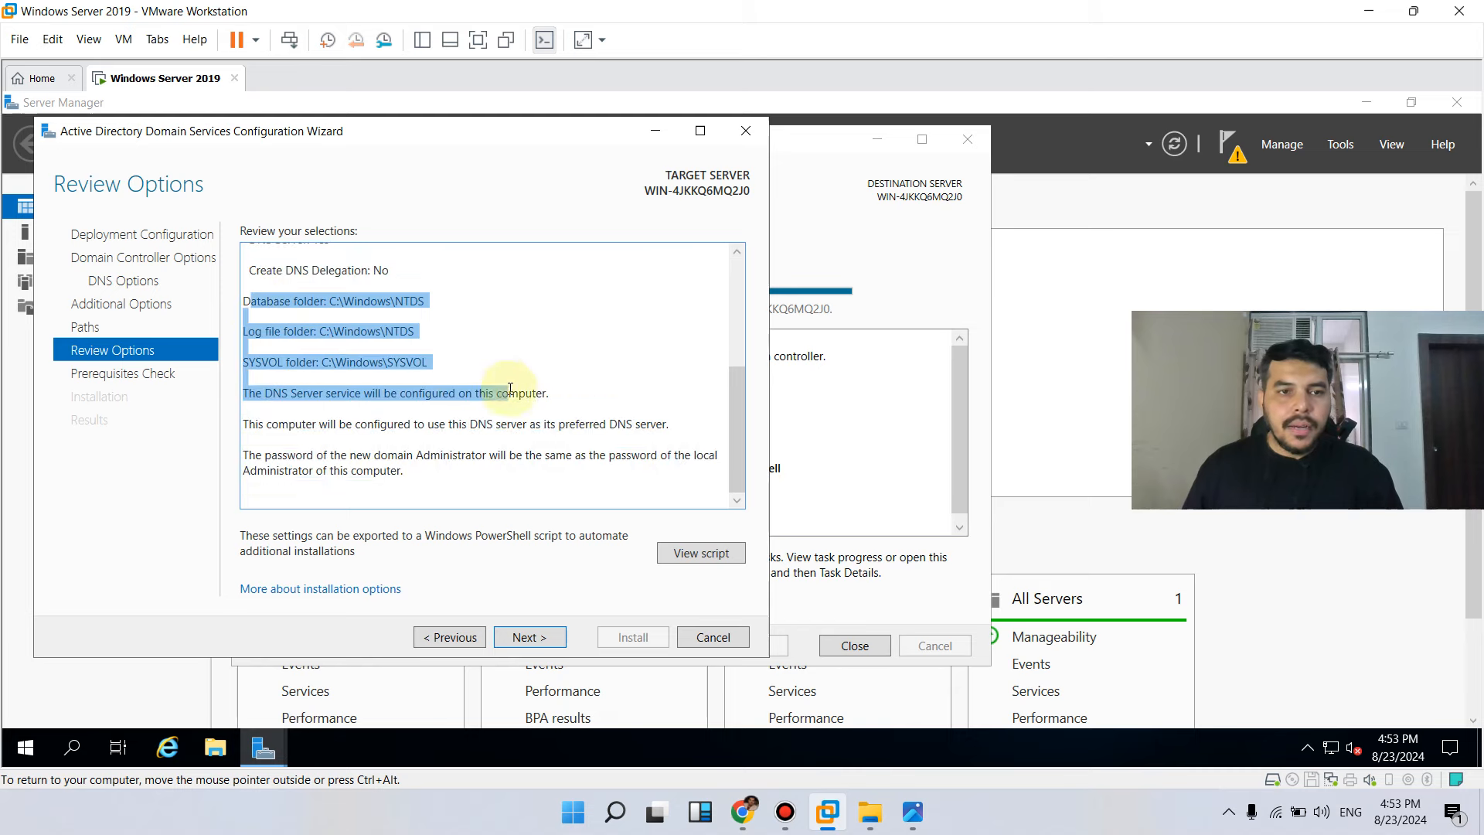
{"action": "left_click_drag", "start_coordinate": [735, 464], "coordinate": [751, 348]}
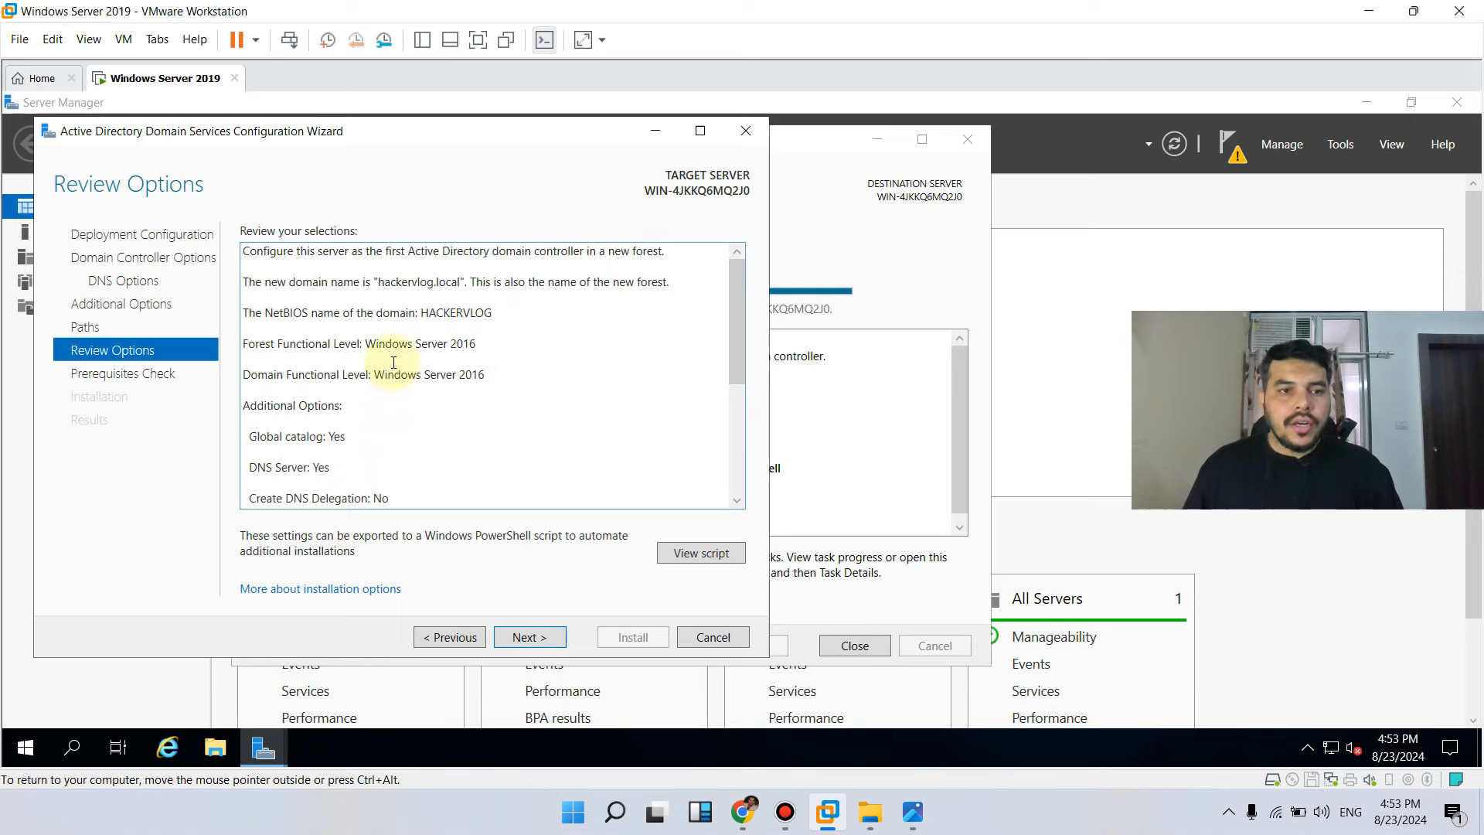
{"action": "left_click_drag", "start_coordinate": [366, 343], "coordinate": [480, 345]}
{"action": "left_click_drag", "start_coordinate": [538, 393], "coordinate": [521, 381]}
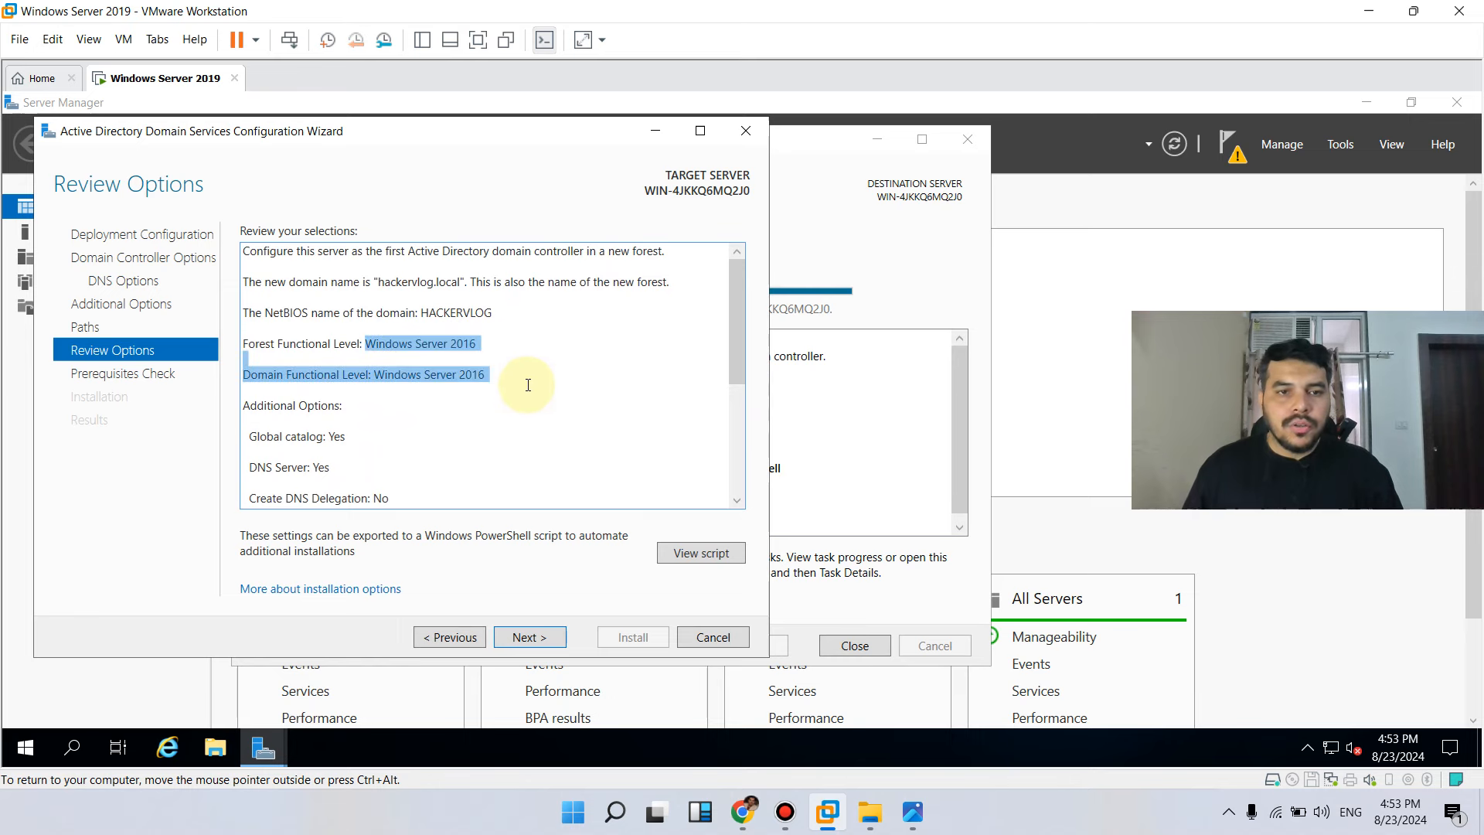
{"action": "left_click_drag", "start_coordinate": [517, 311], "coordinate": [466, 283]}
{"action": "left_click", "coordinate": [377, 283]}
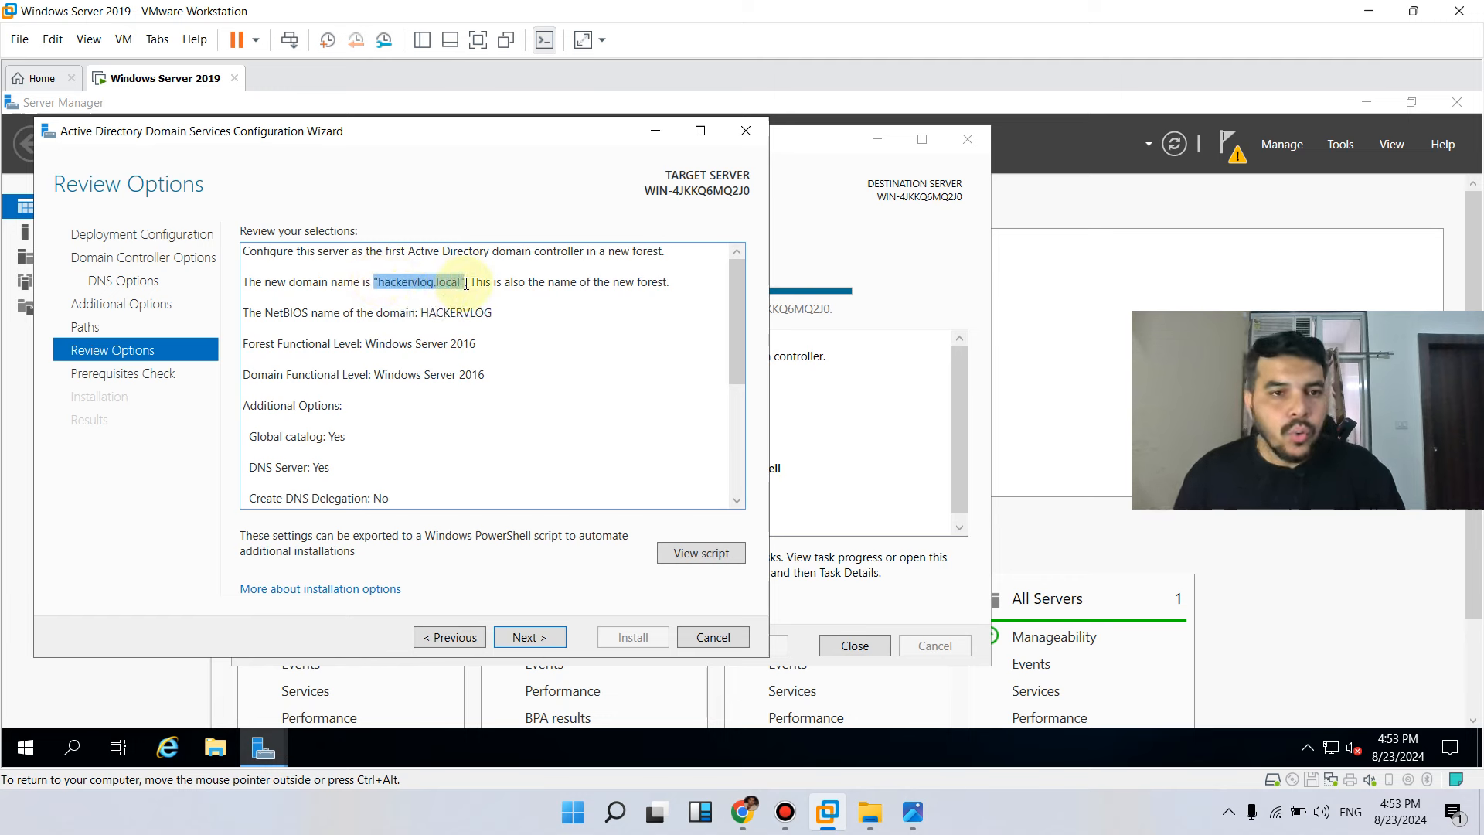
{"action": "left_click", "coordinate": [532, 642]}
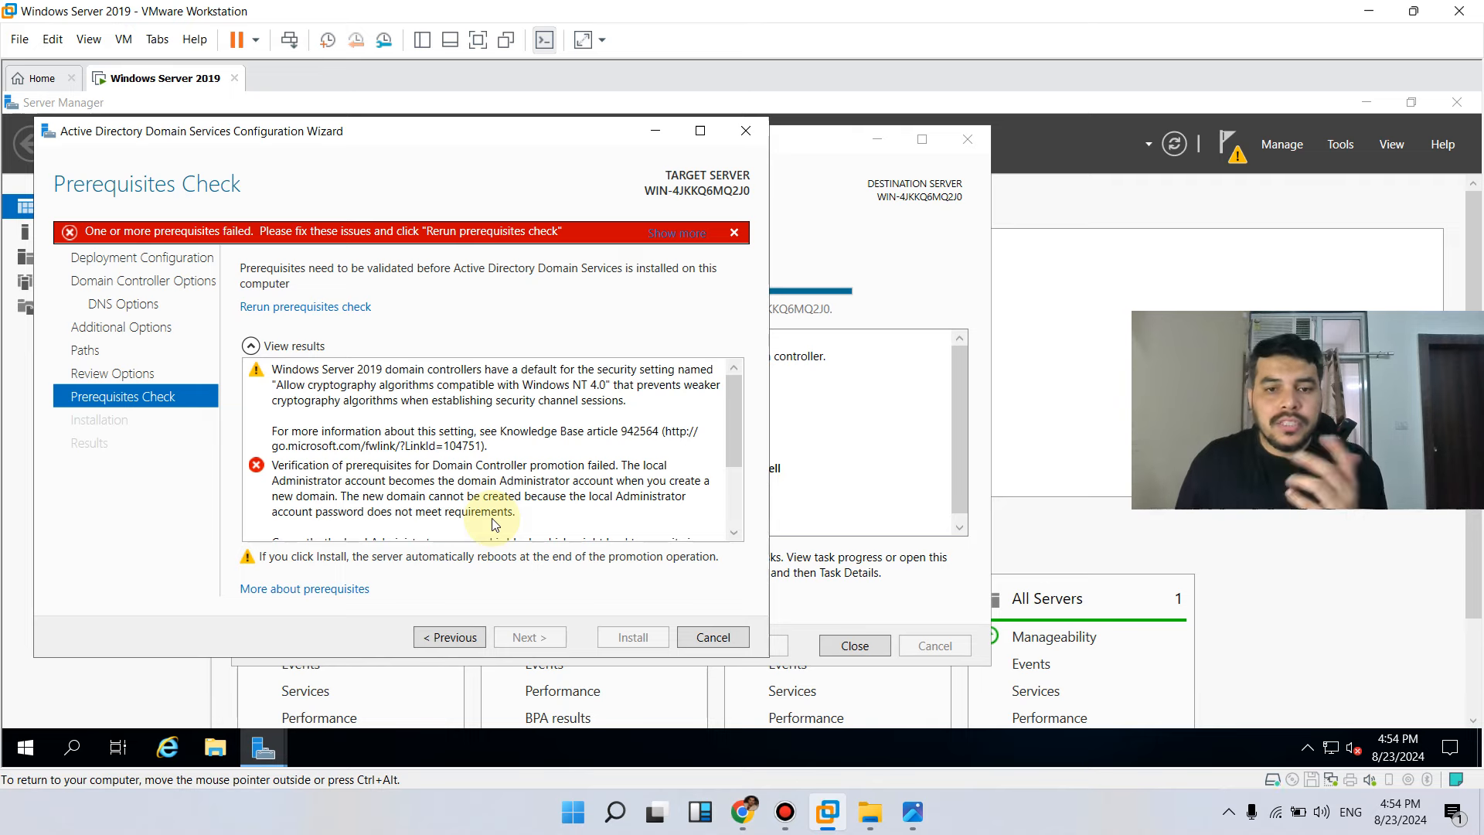
{"action": "left_click", "coordinate": [732, 521]}
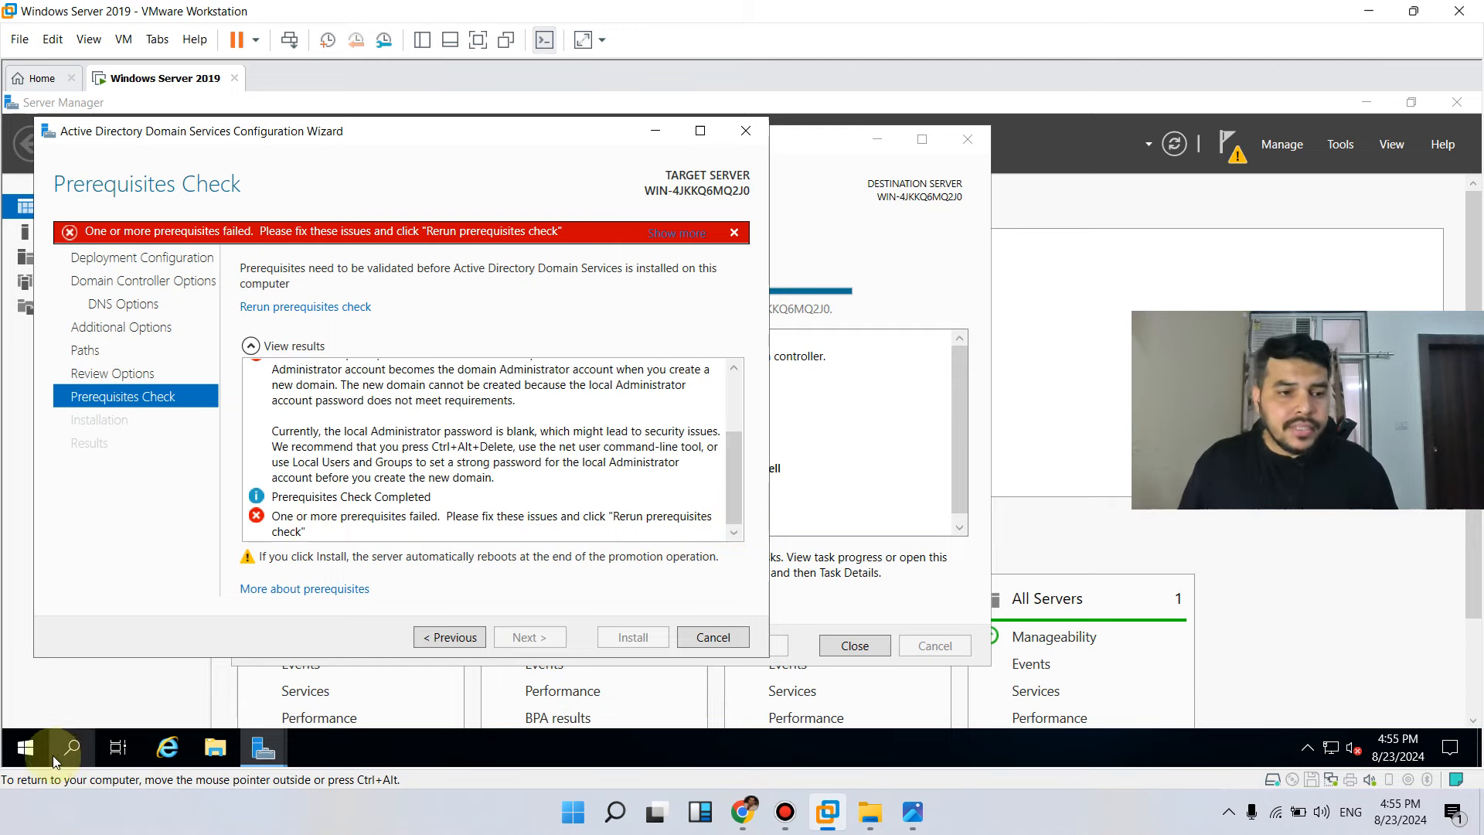
Step: Open Control Panel's user account management and select the local Administrator account for changes
{"action": "left_click", "coordinate": [74, 746]}
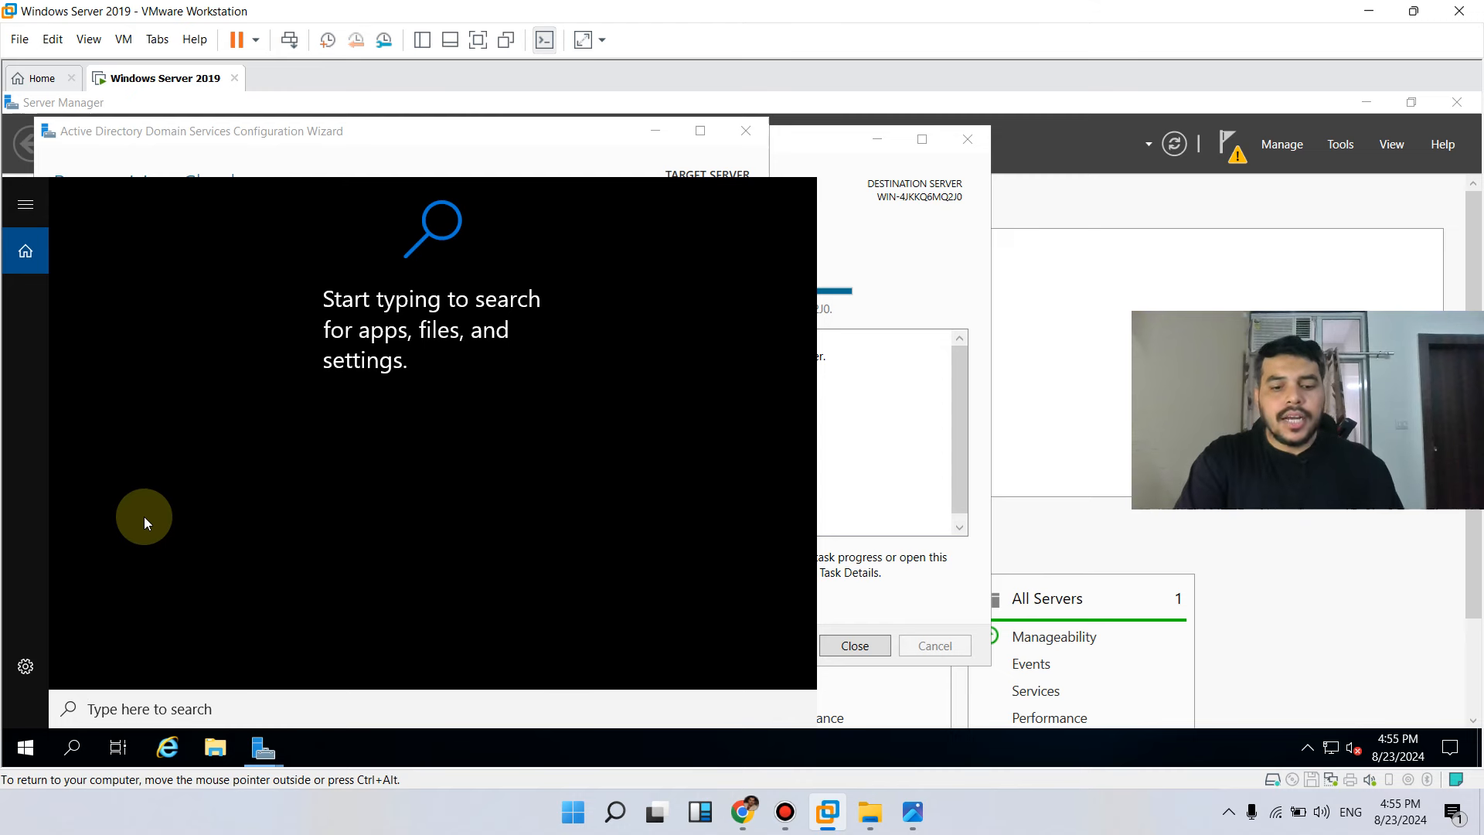
{"action": "type", "text": "control"}
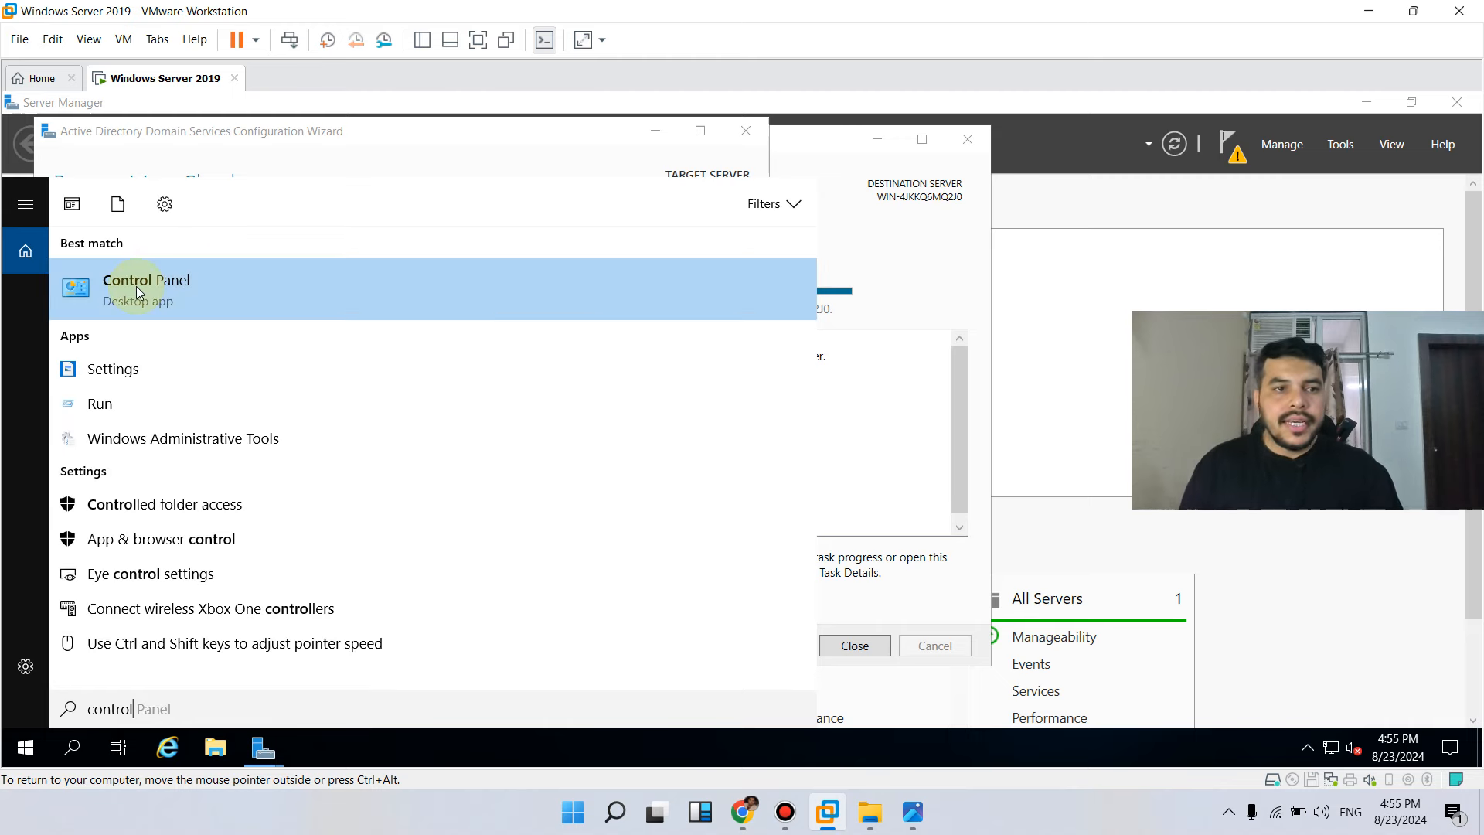
{"action": "left_click", "coordinate": [139, 292]}
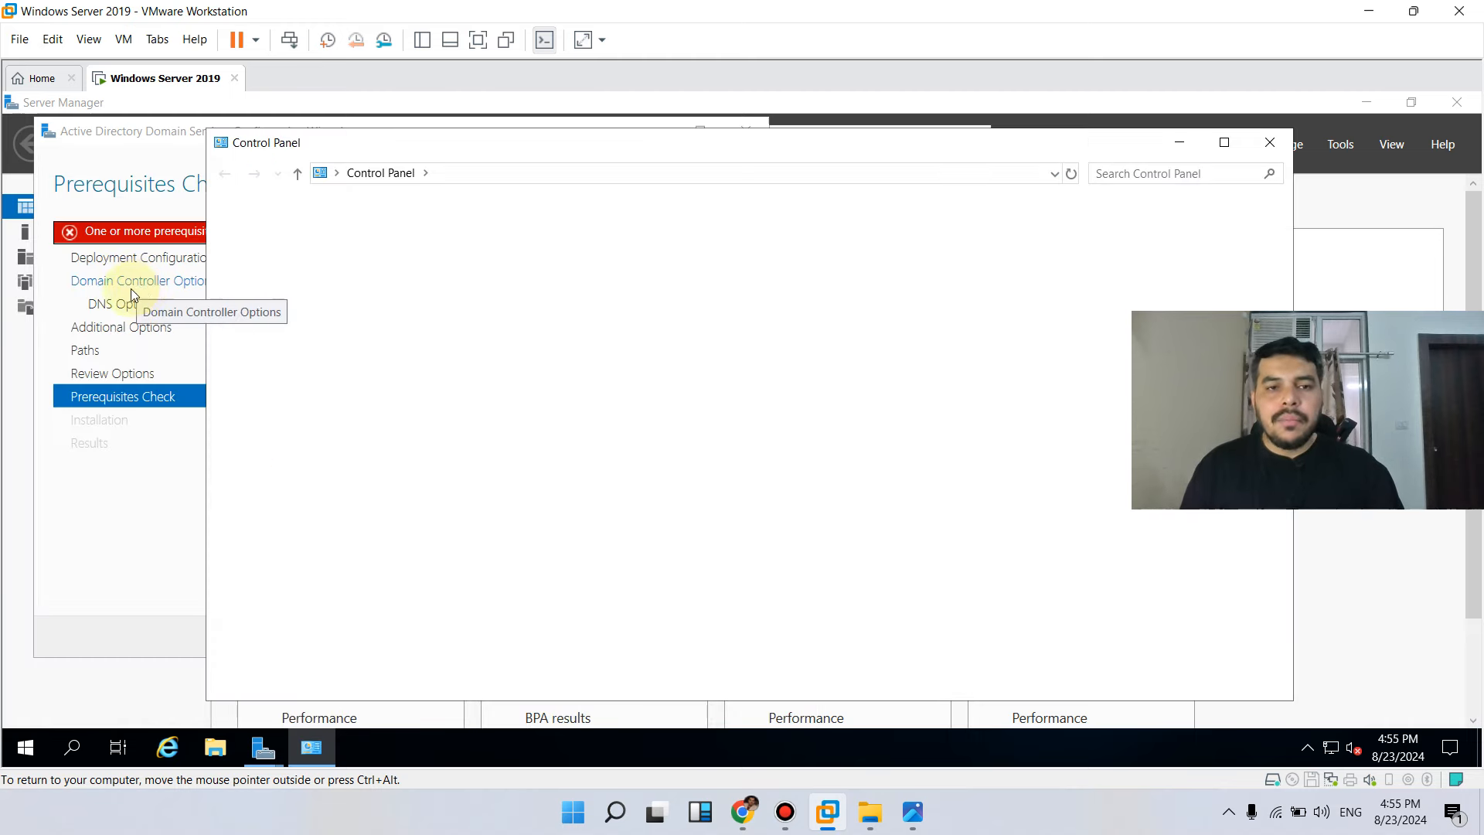
{"action": "left_click", "coordinate": [845, 277]}
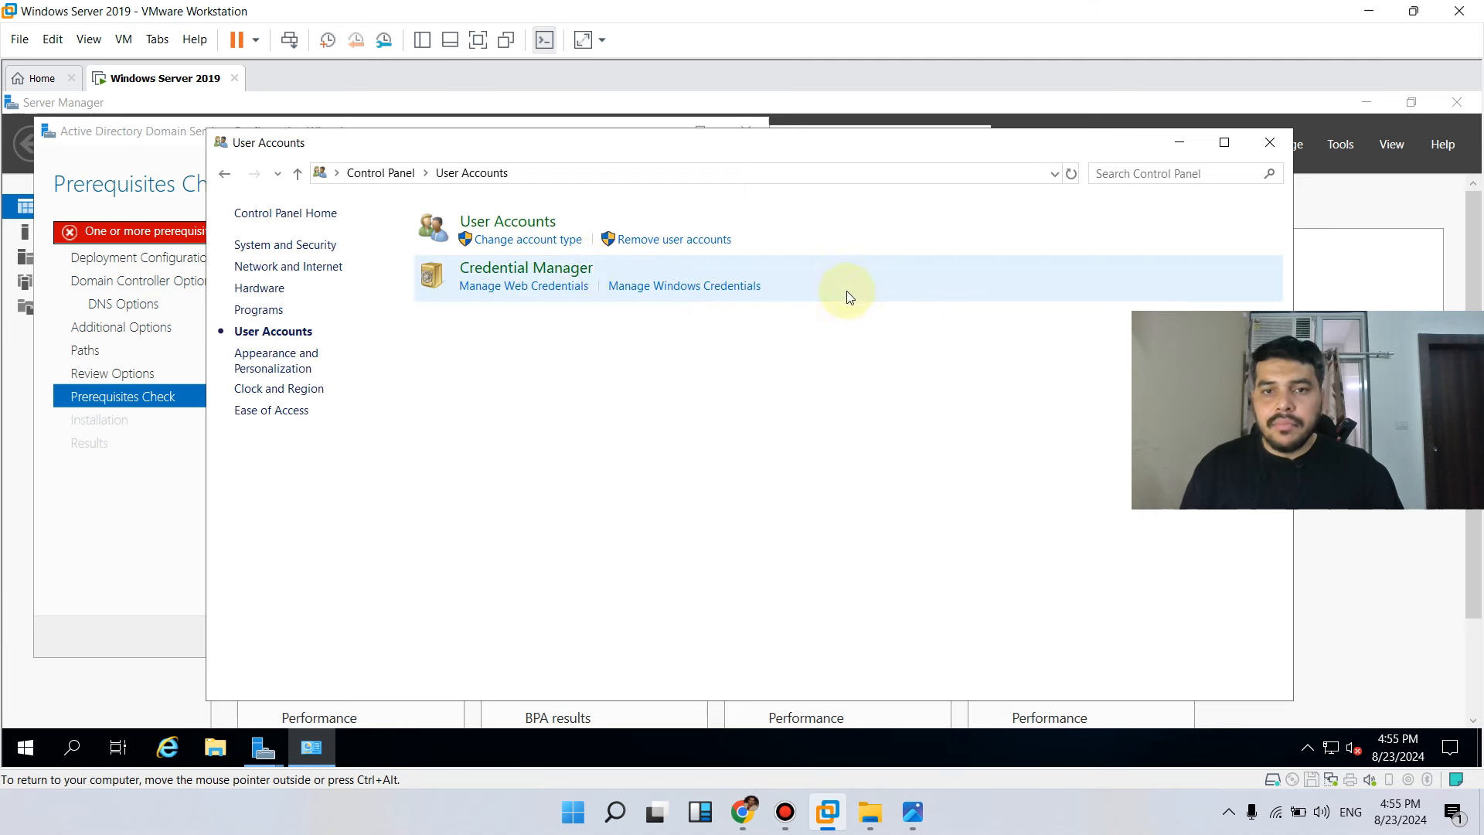
{"action": "left_click", "coordinate": [514, 224]}
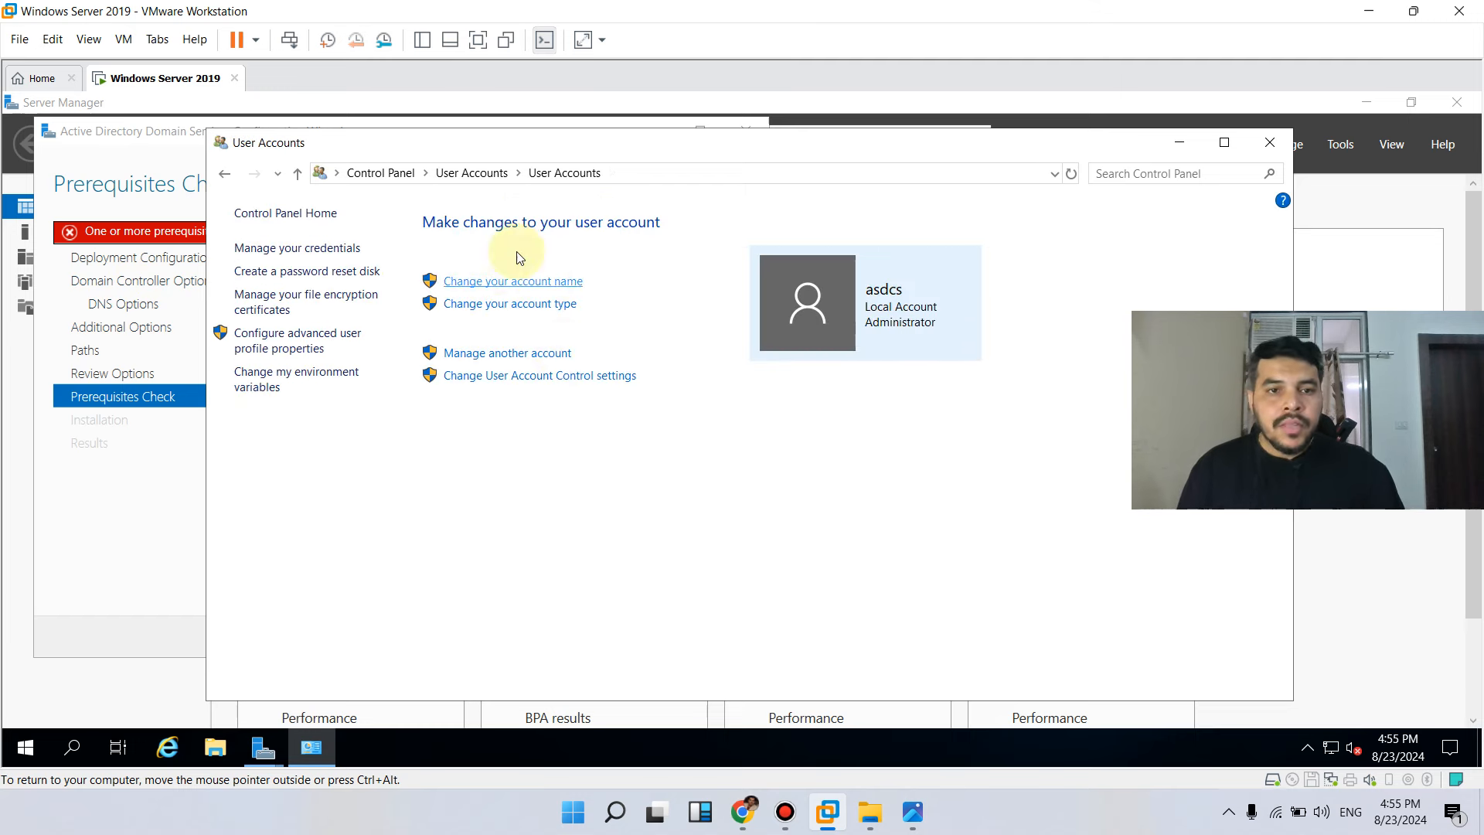
{"action": "left_click", "coordinate": [529, 353]}
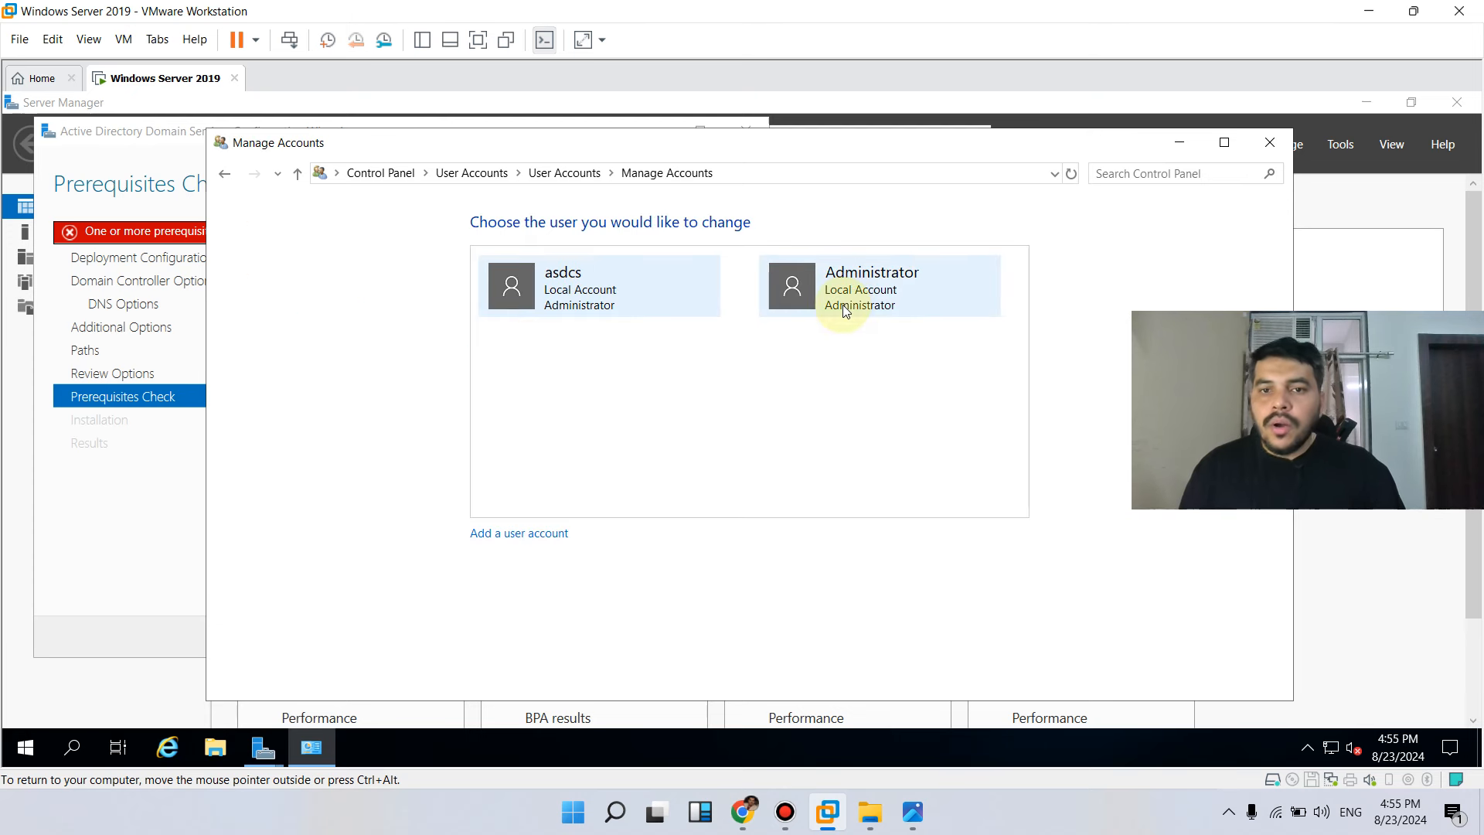
{"action": "left_click", "coordinate": [884, 290]}
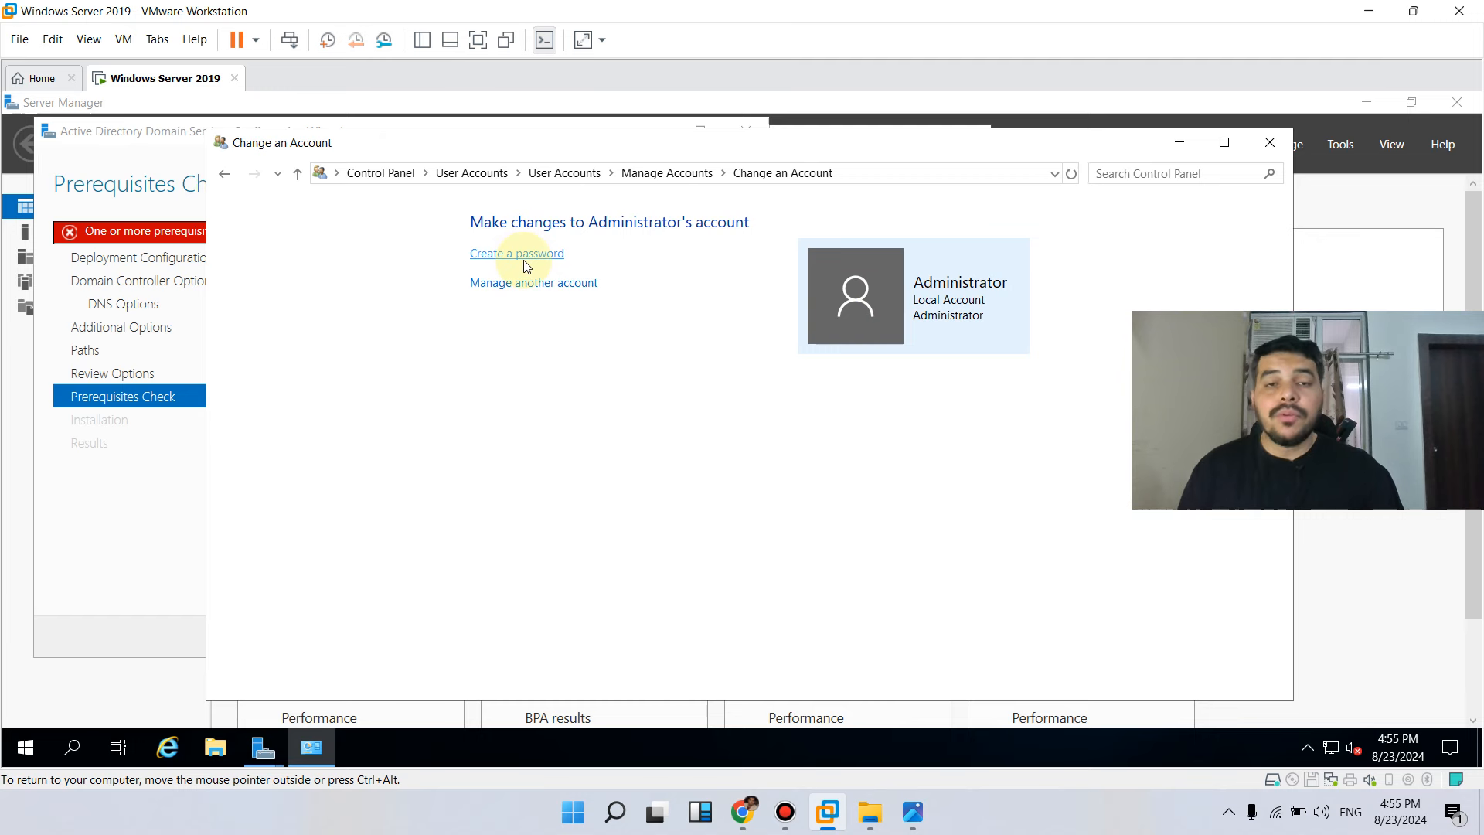
Step: Create a password for the local Administrator account, enter and confirm it without a hint, and close Control Panel
{"action": "left_click", "coordinate": [525, 267]}
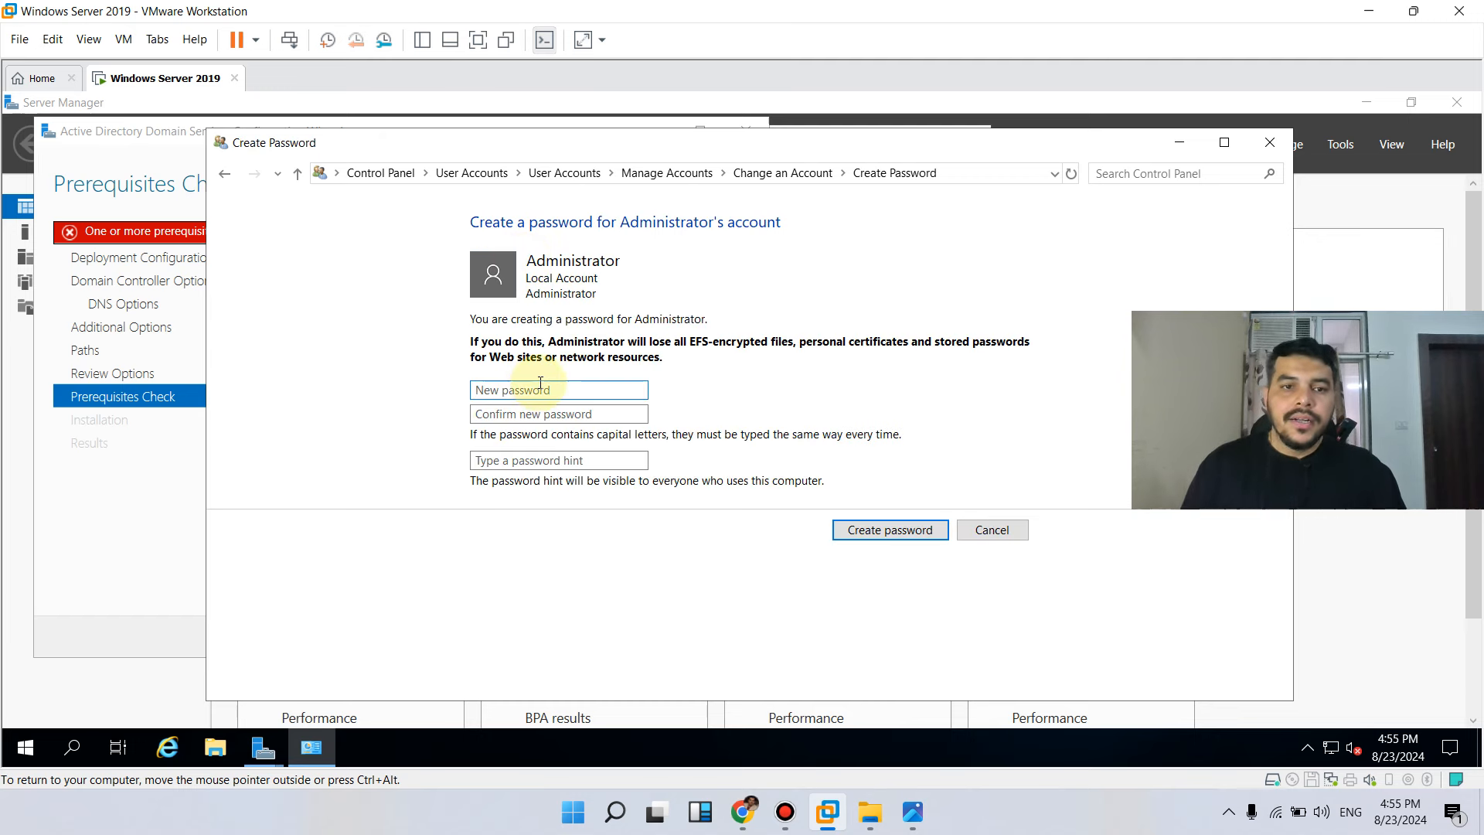
{"action": "type", "text": "••"}
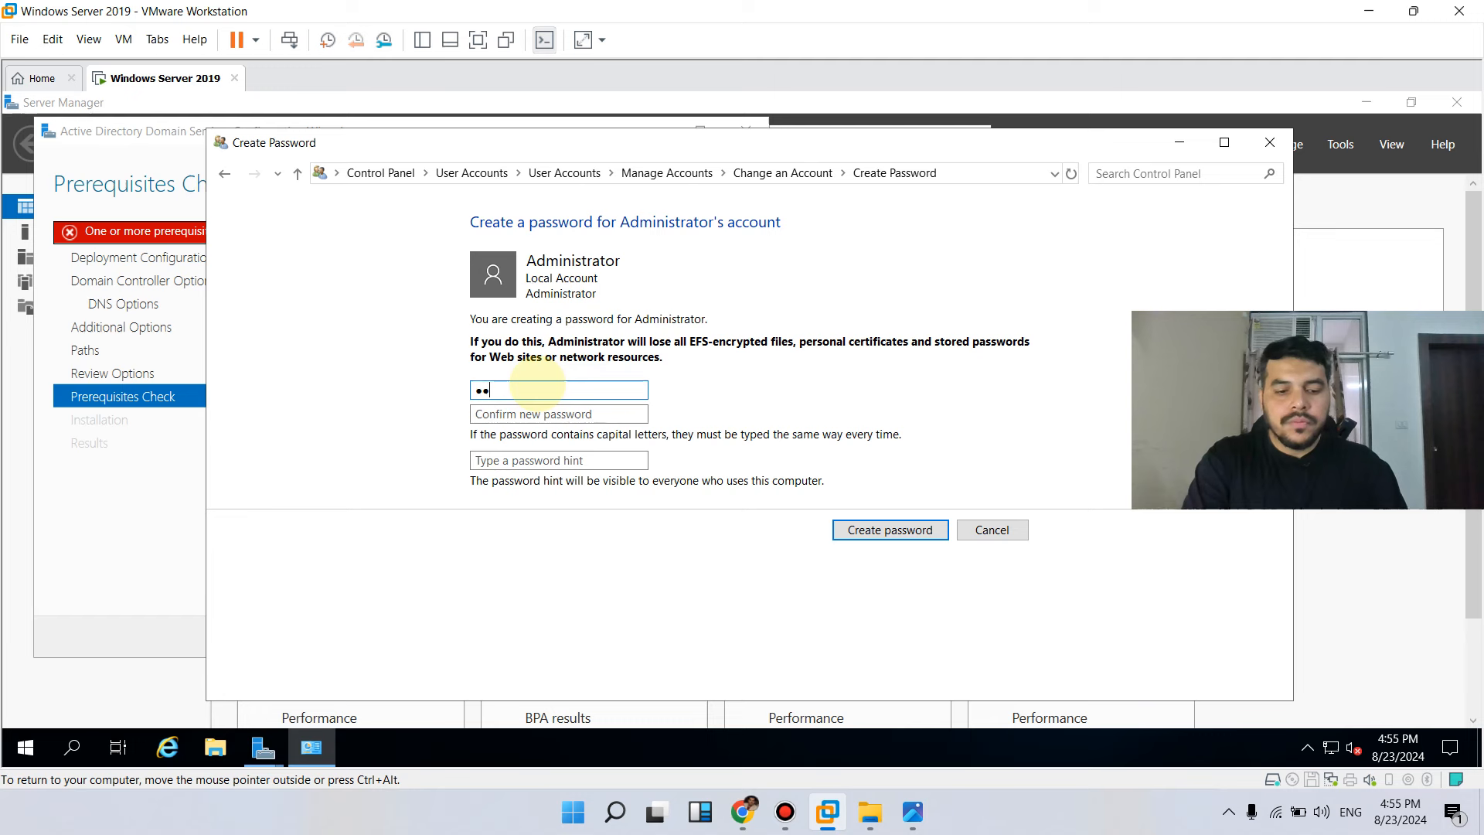
{"action": "type", "text": "••••••"}
{"action": "key", "text": "Tab"}
{"action": "type", "text": "•"}
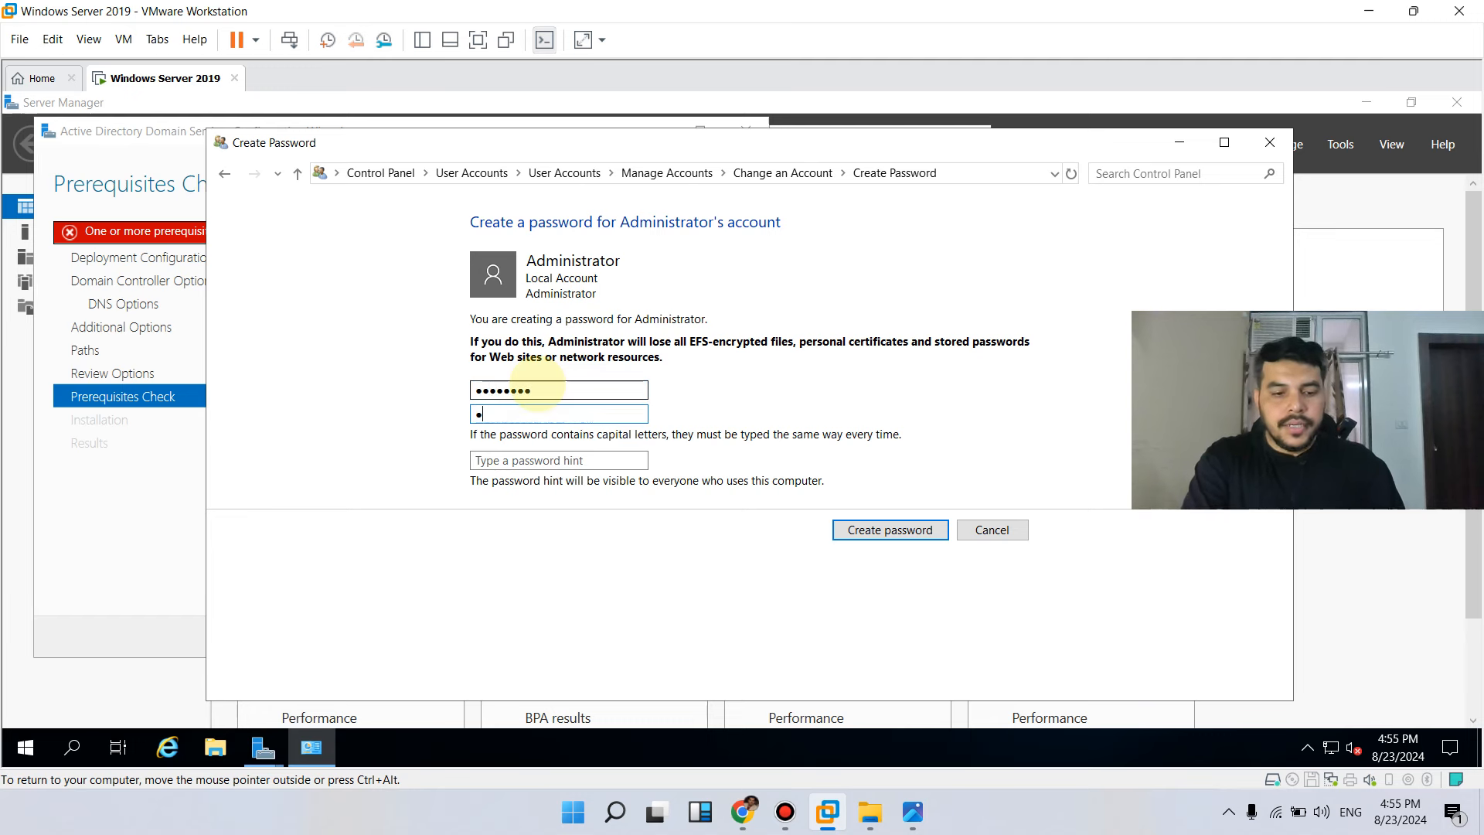
{"action": "type", "text": "•••••••"}
{"action": "key", "text": "Tab"}
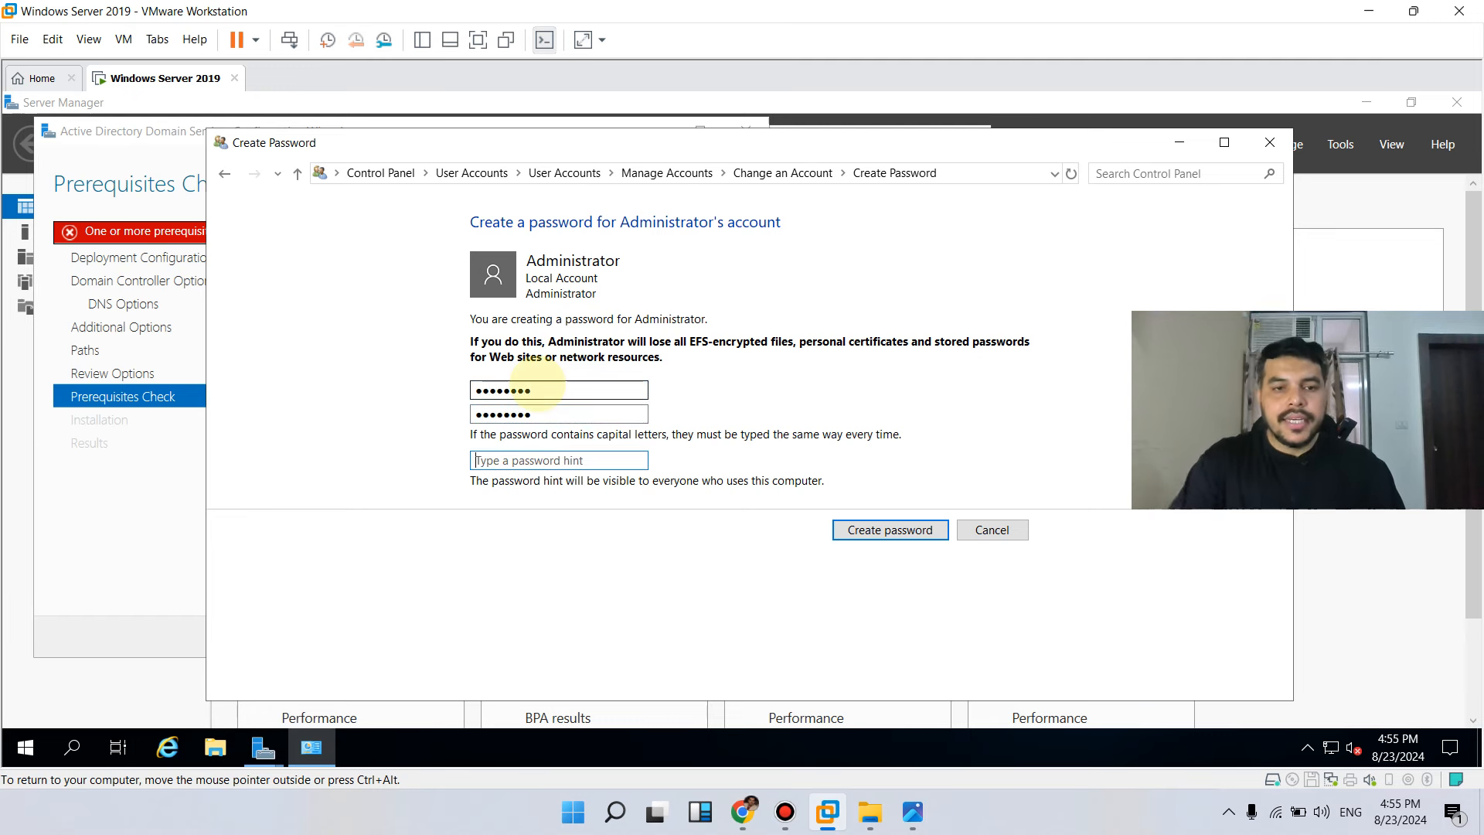
{"action": "left_click", "coordinate": [910, 531]}
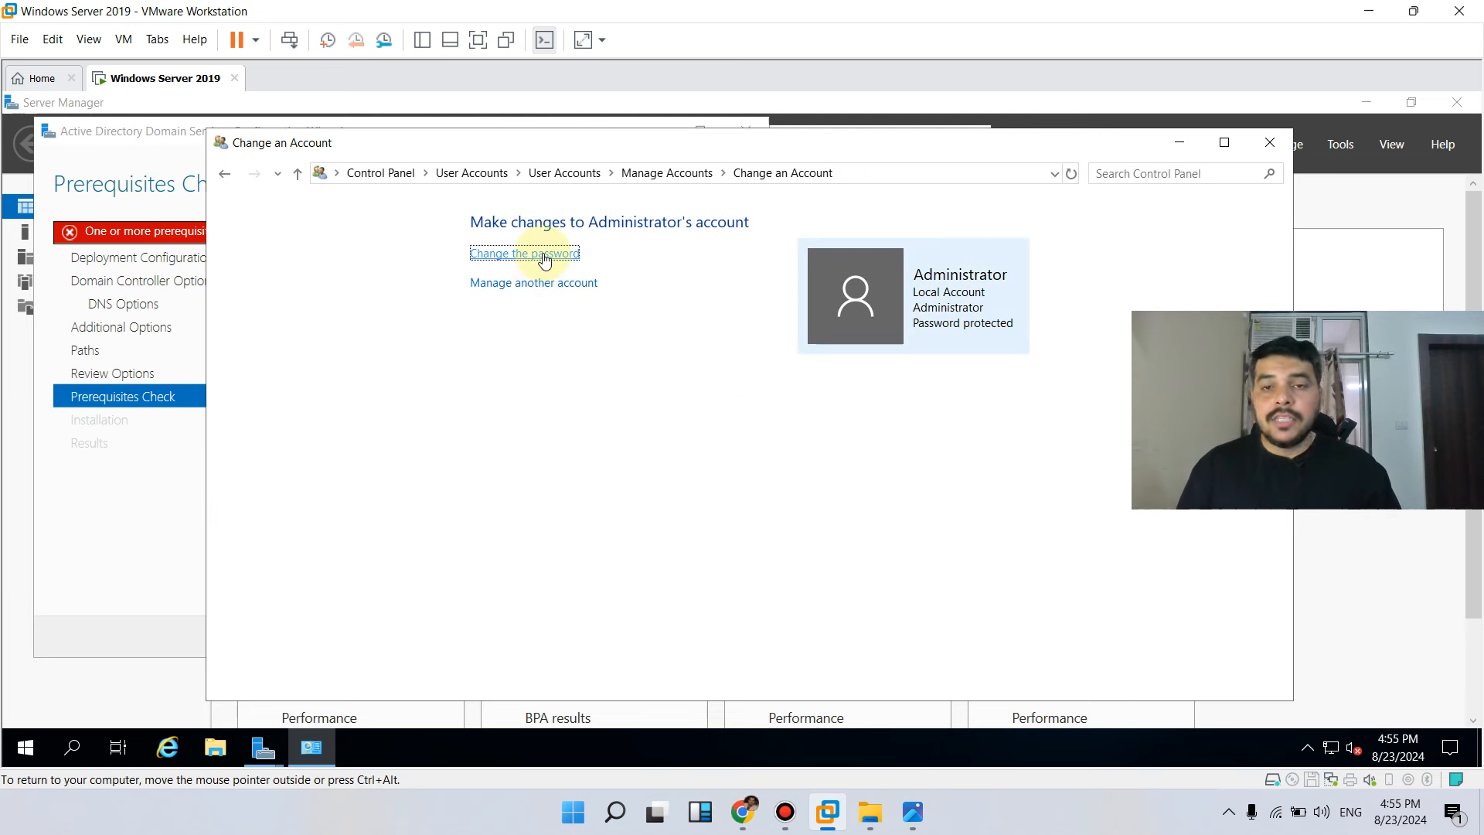
{"action": "left_click", "coordinate": [1268, 145]}
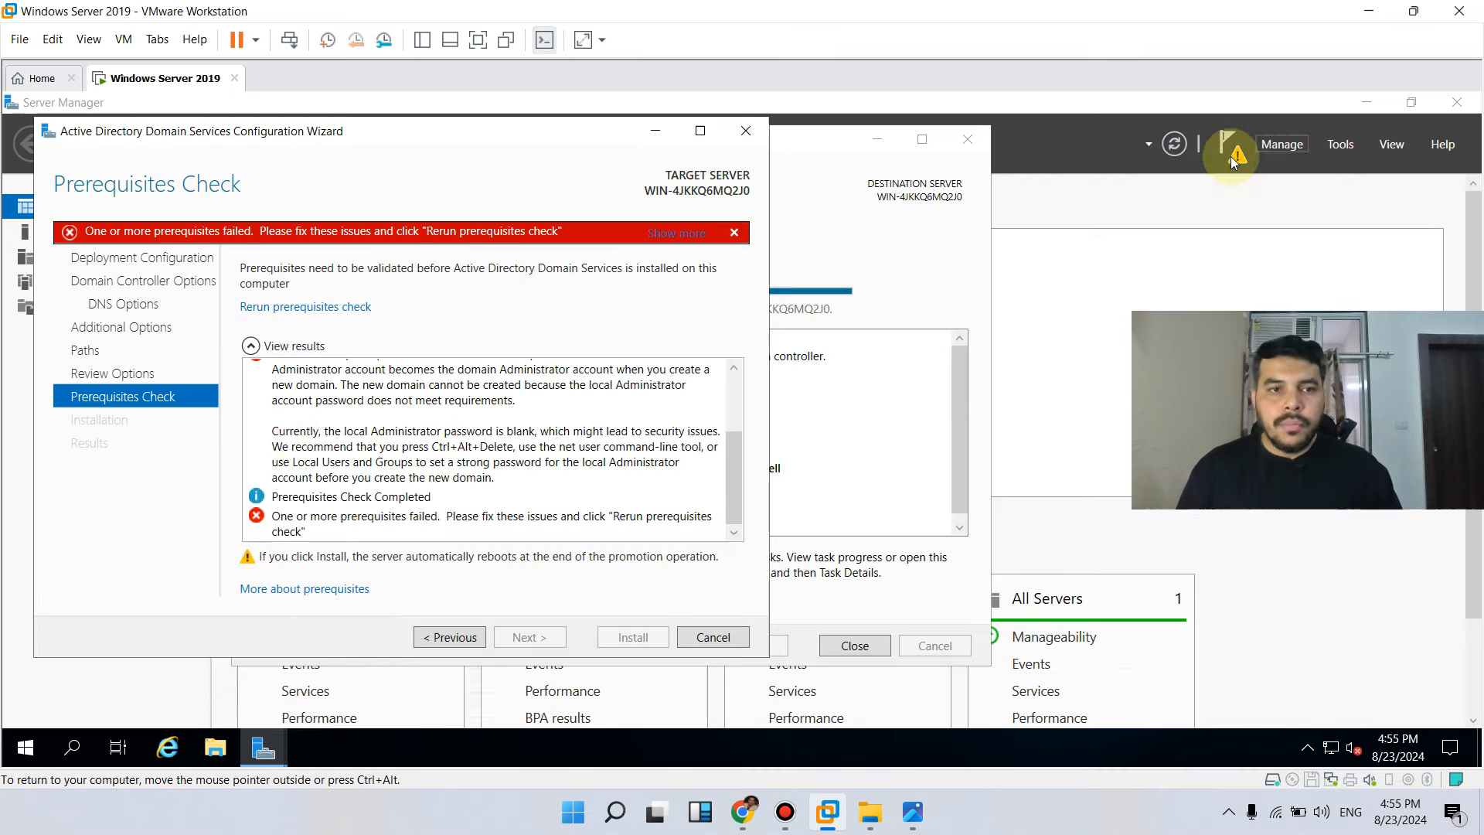
Step: Rerun the prerequisites check, install the domain controller configuration, and close the sign-out notice and wizard for the restart
{"action": "left_click", "coordinate": [323, 308]}
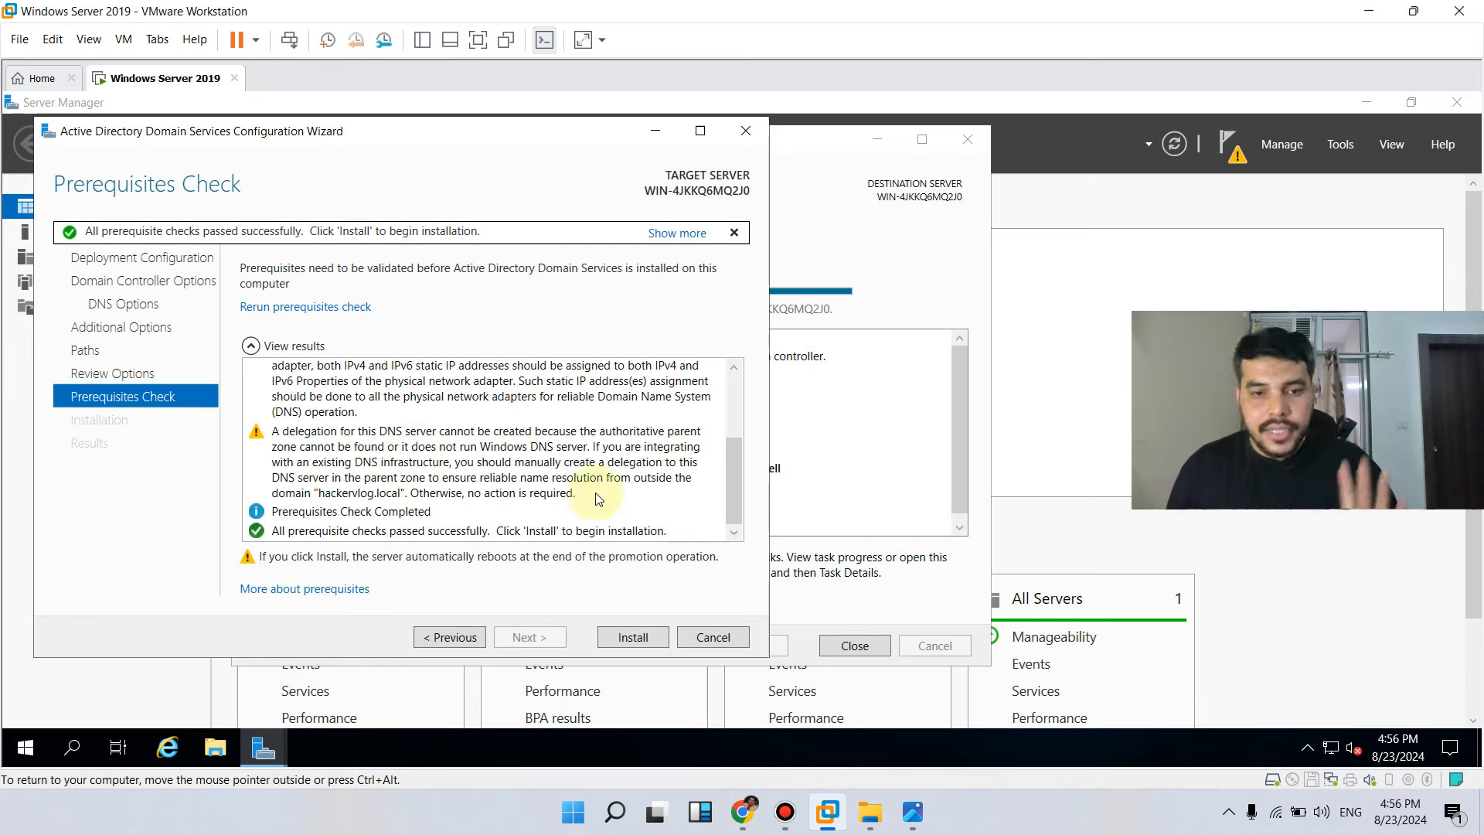
{"action": "left_click", "coordinate": [617, 638]}
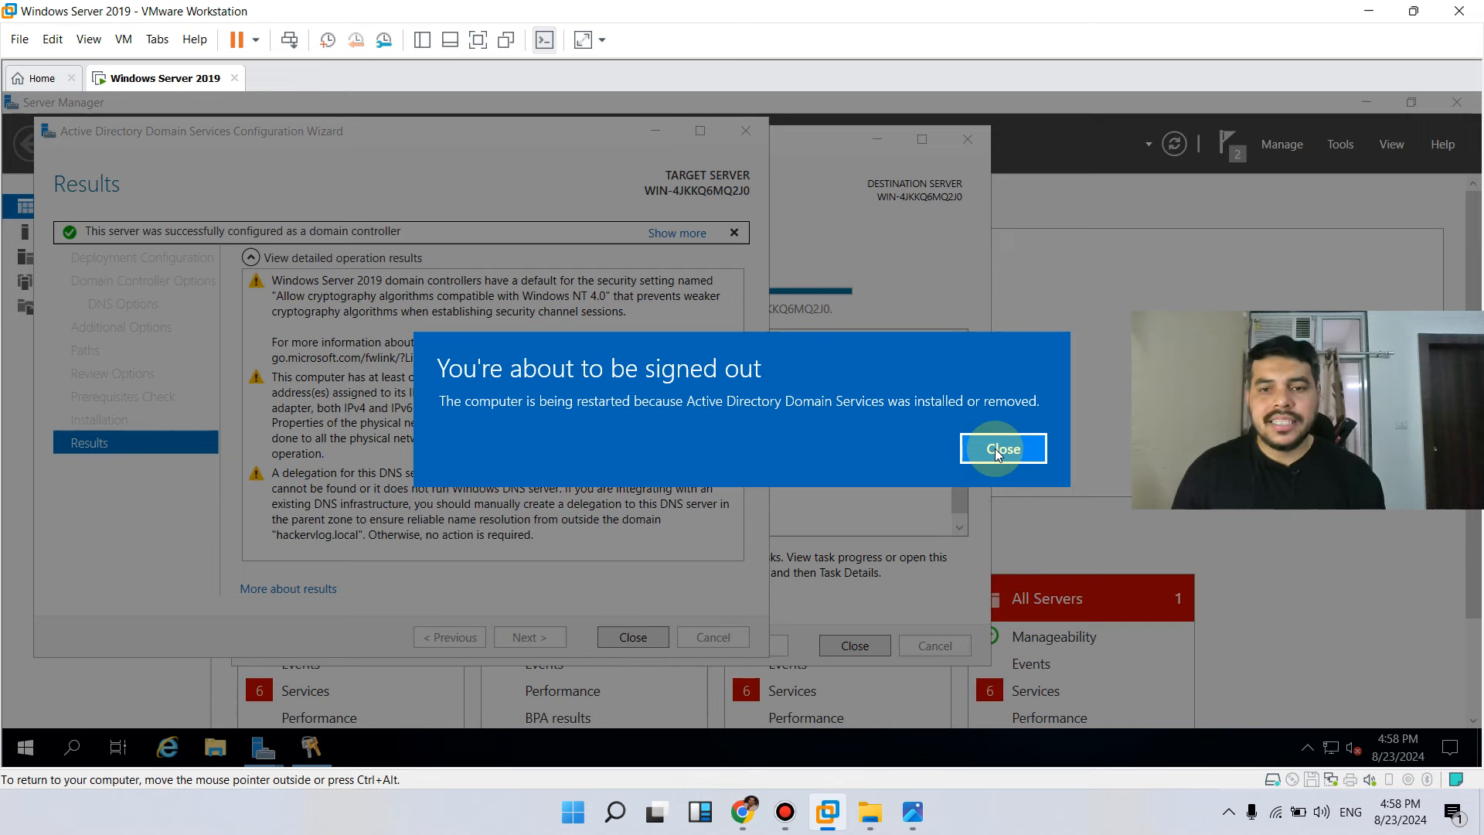
{"action": "left_click", "coordinate": [994, 448]}
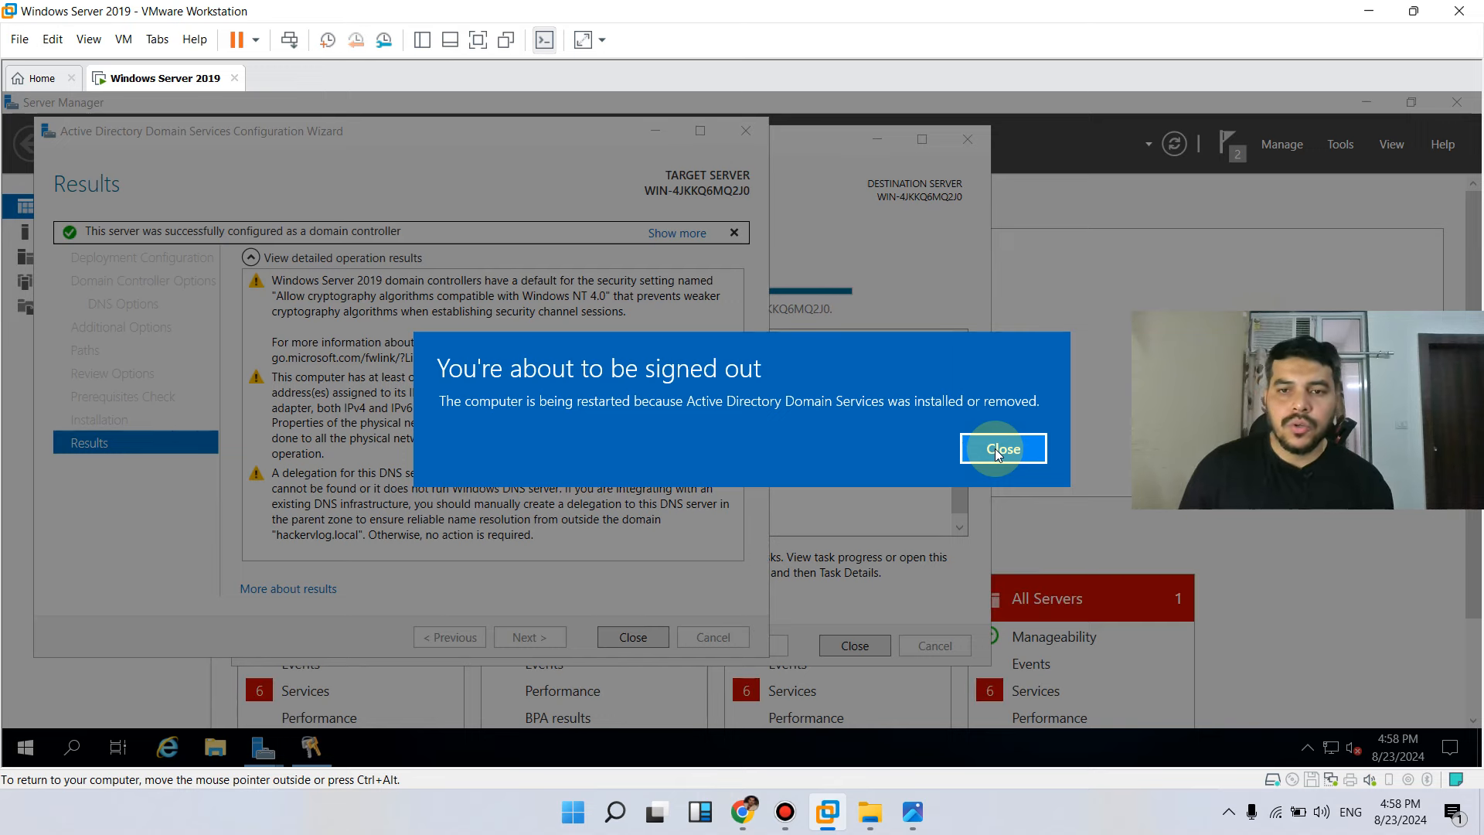
{"action": "left_click", "coordinate": [626, 638]}
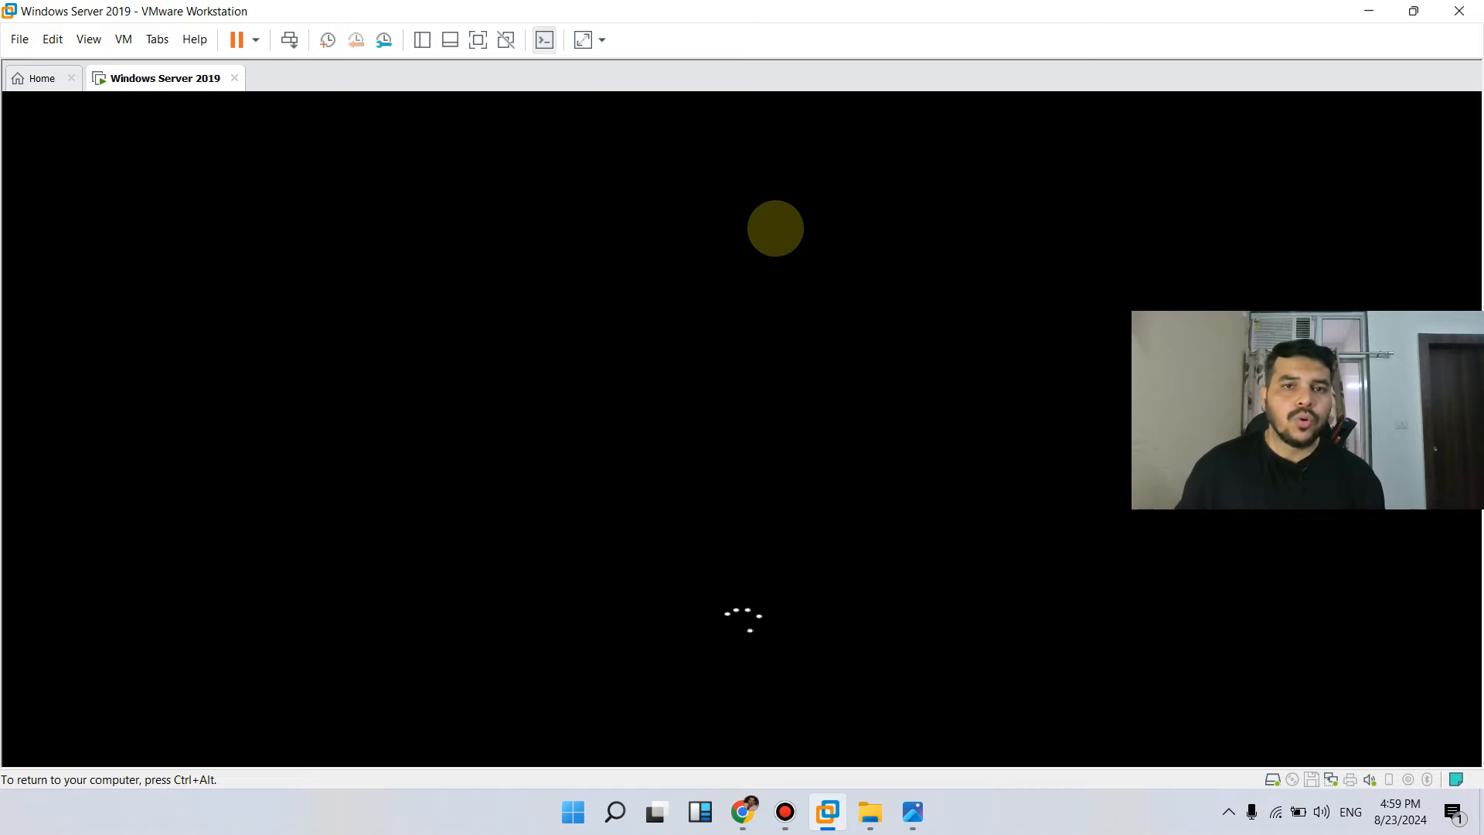
Step: Return to Server Manager after the server restarts and dismiss the Windows Admin Center message
{"action": "key", "text": "ctrl+alt"}
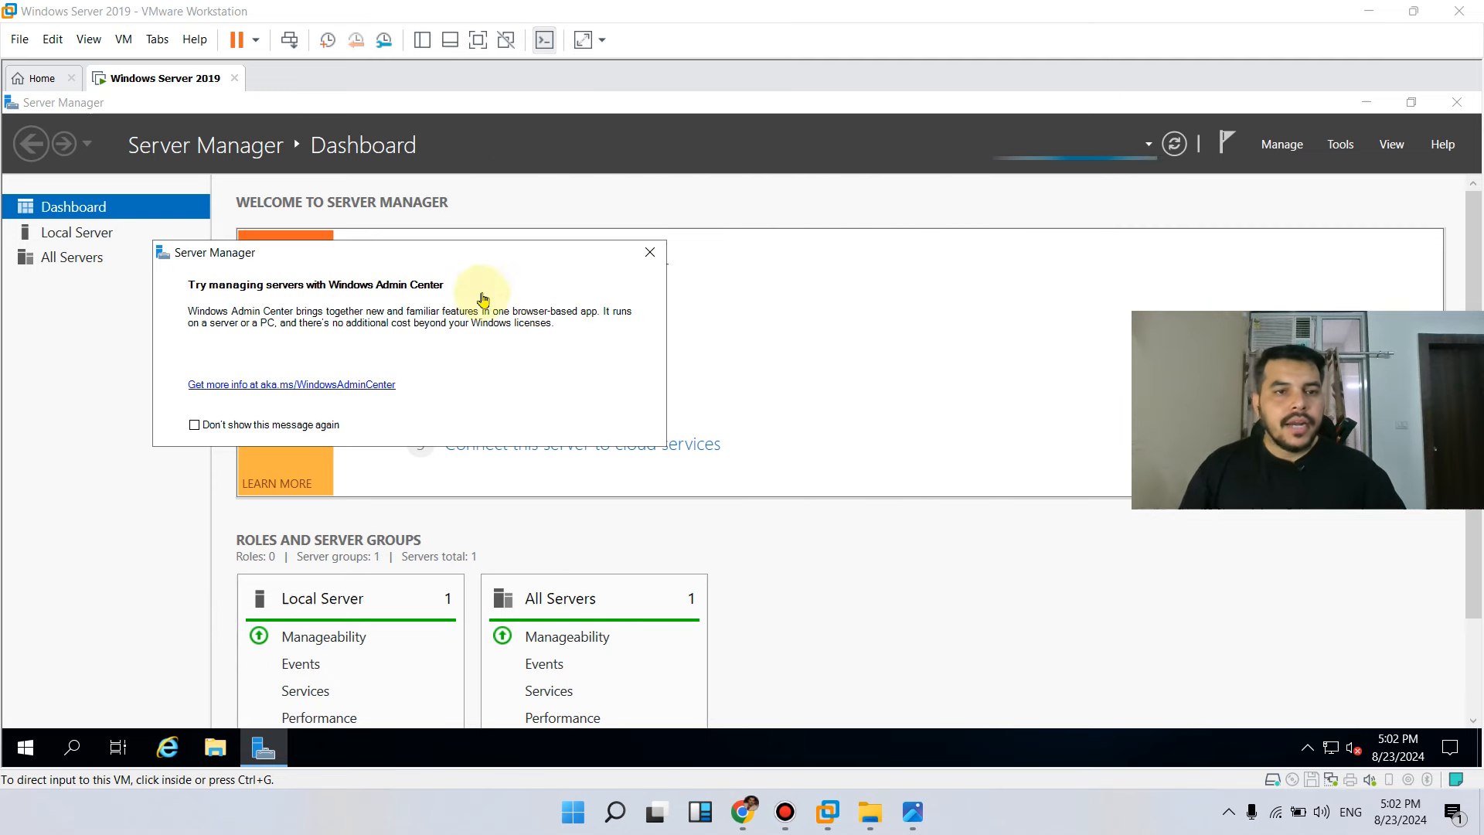
{"action": "mouse_move", "coordinate": [704, 6]}
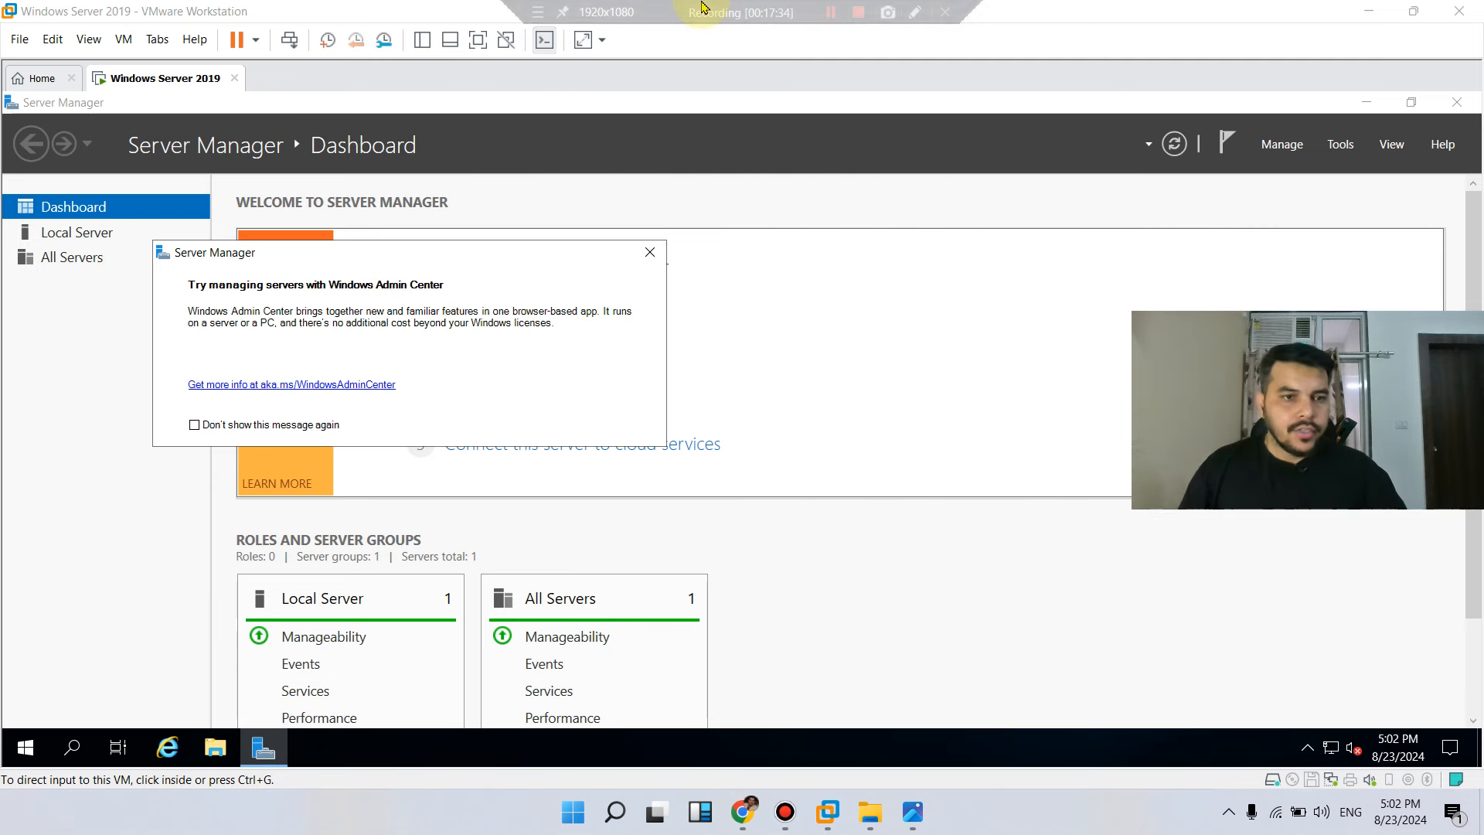
{"action": "left_click", "coordinate": [650, 255]}
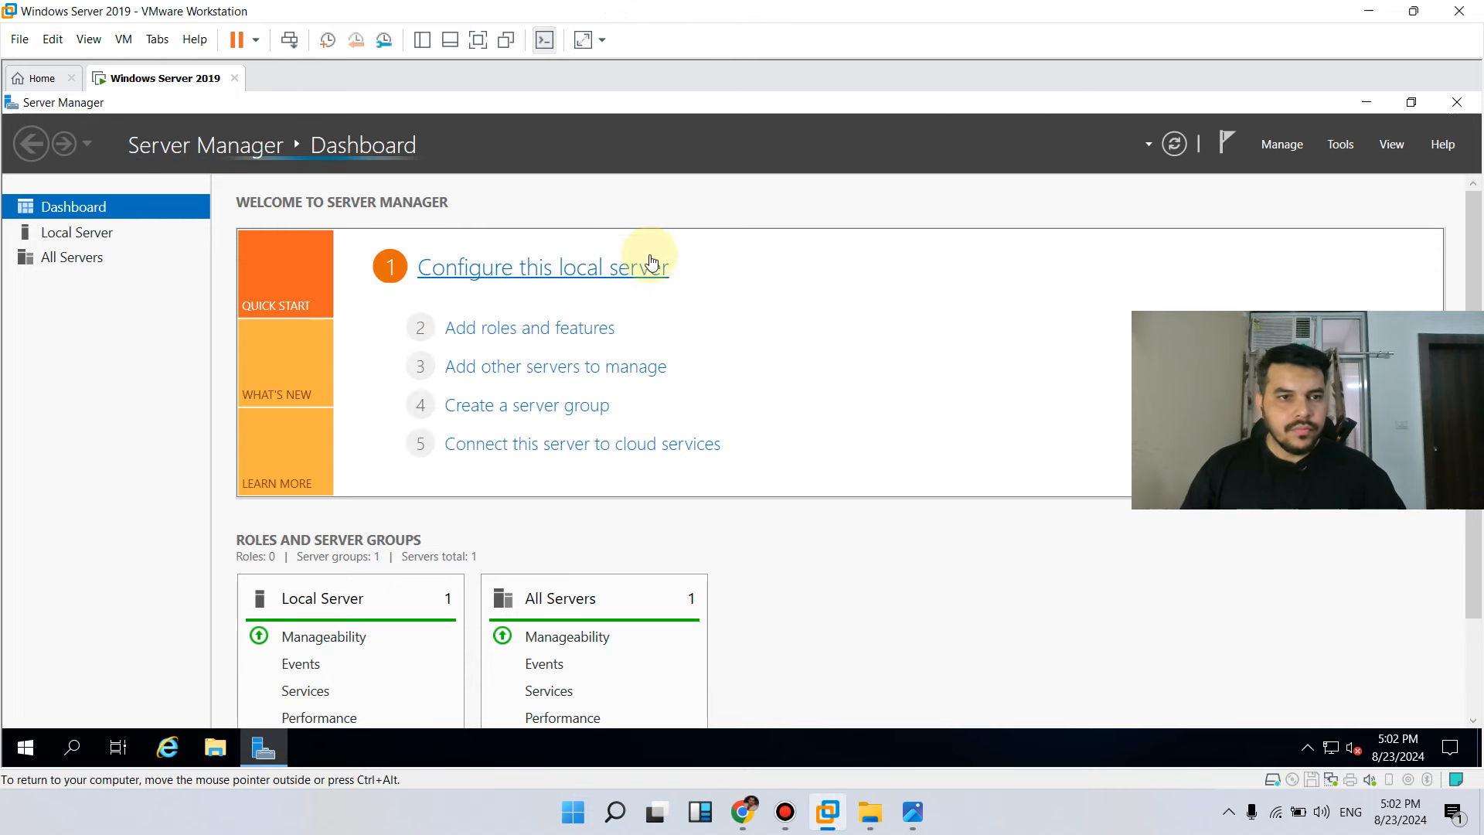
Step: Look through the All Servers and Local Server pages and the Dashboard to check which roles are listed
{"action": "left_click", "coordinate": [72, 256]}
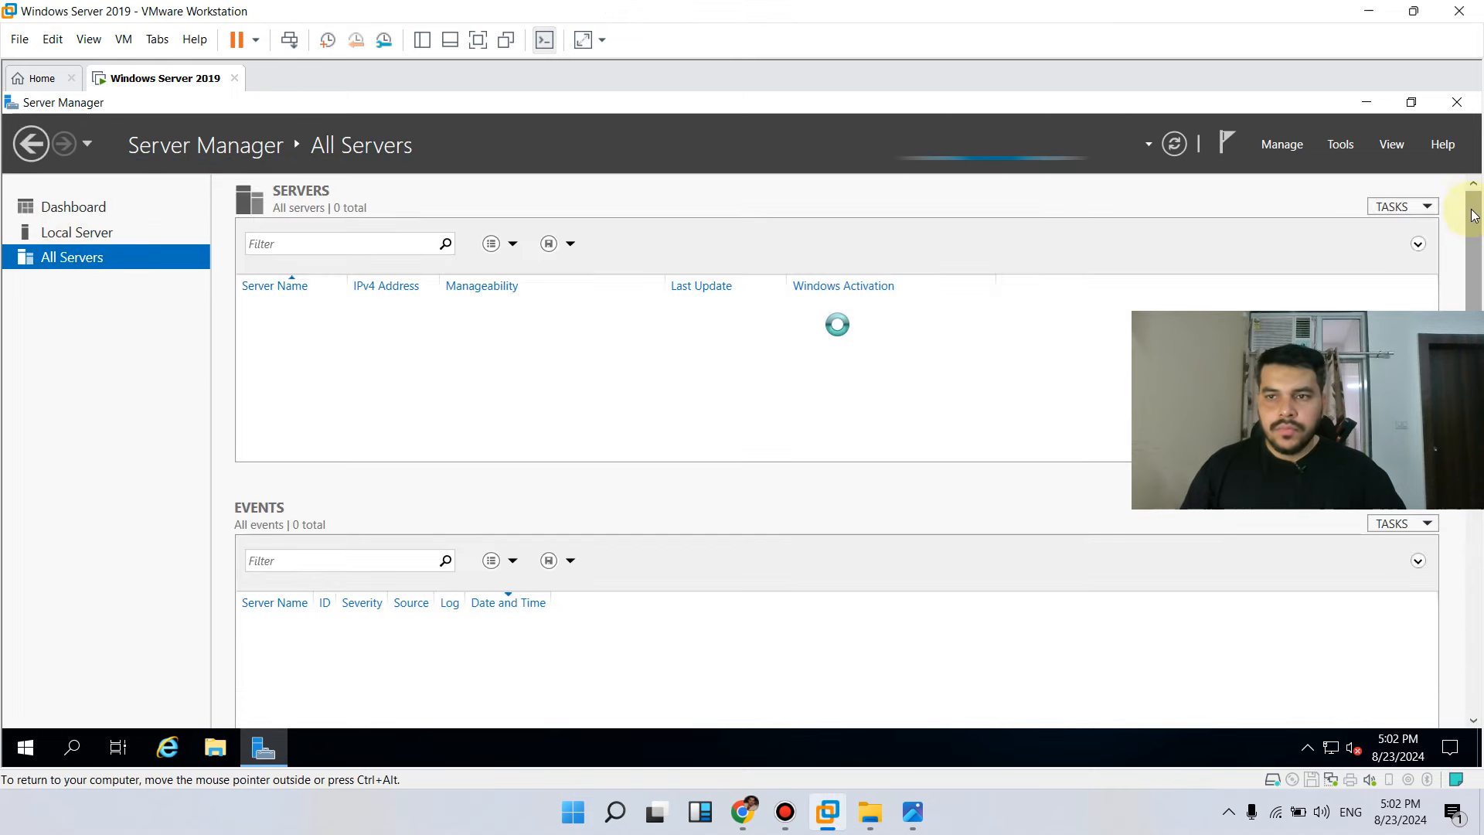
{"action": "left_click_drag", "start_coordinate": [1473, 229], "coordinate": [65, 300]}
{"action": "left_click", "coordinate": [112, 238]}
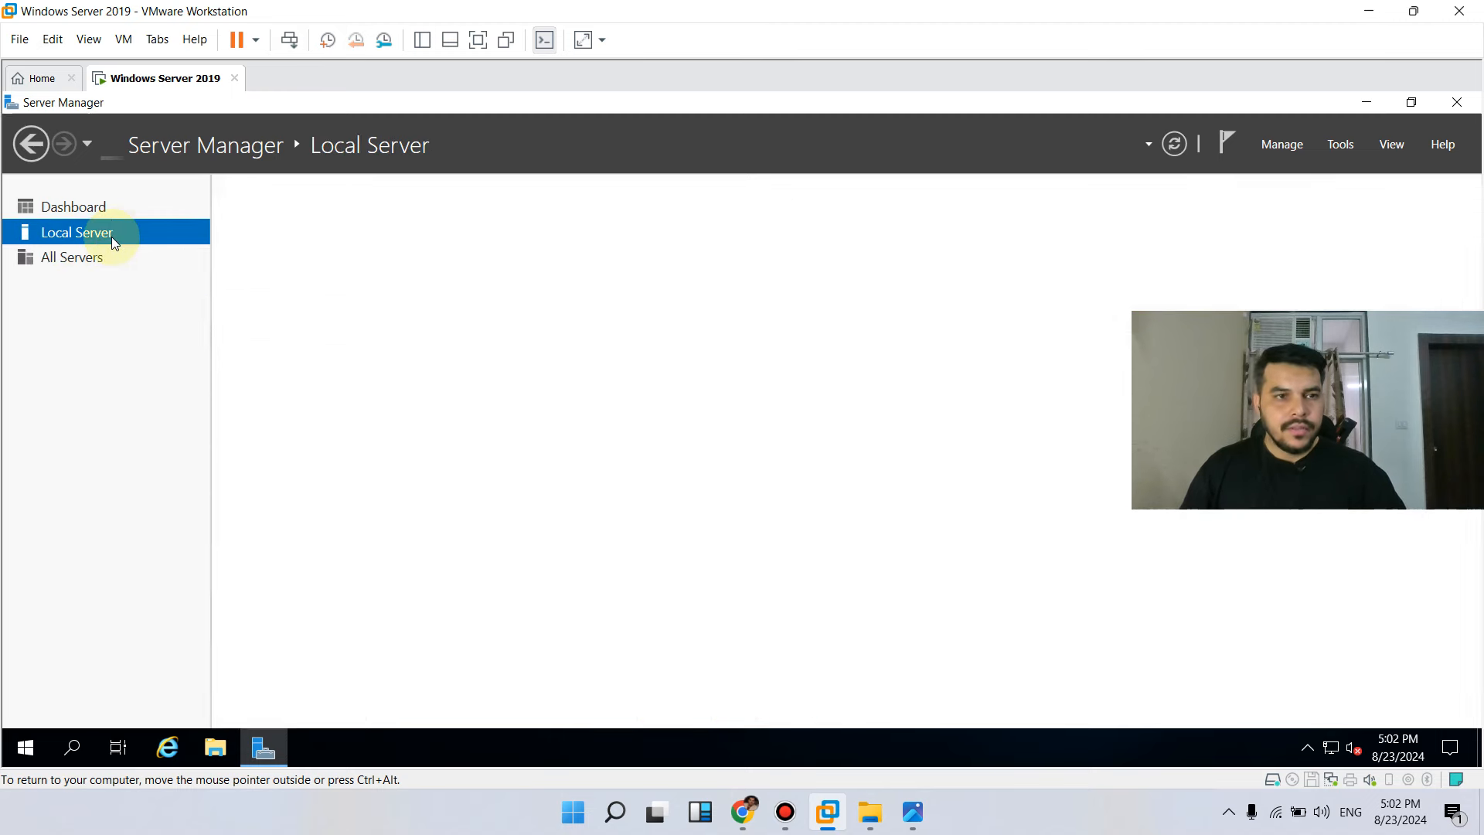
{"action": "left_click", "coordinate": [45, 207]}
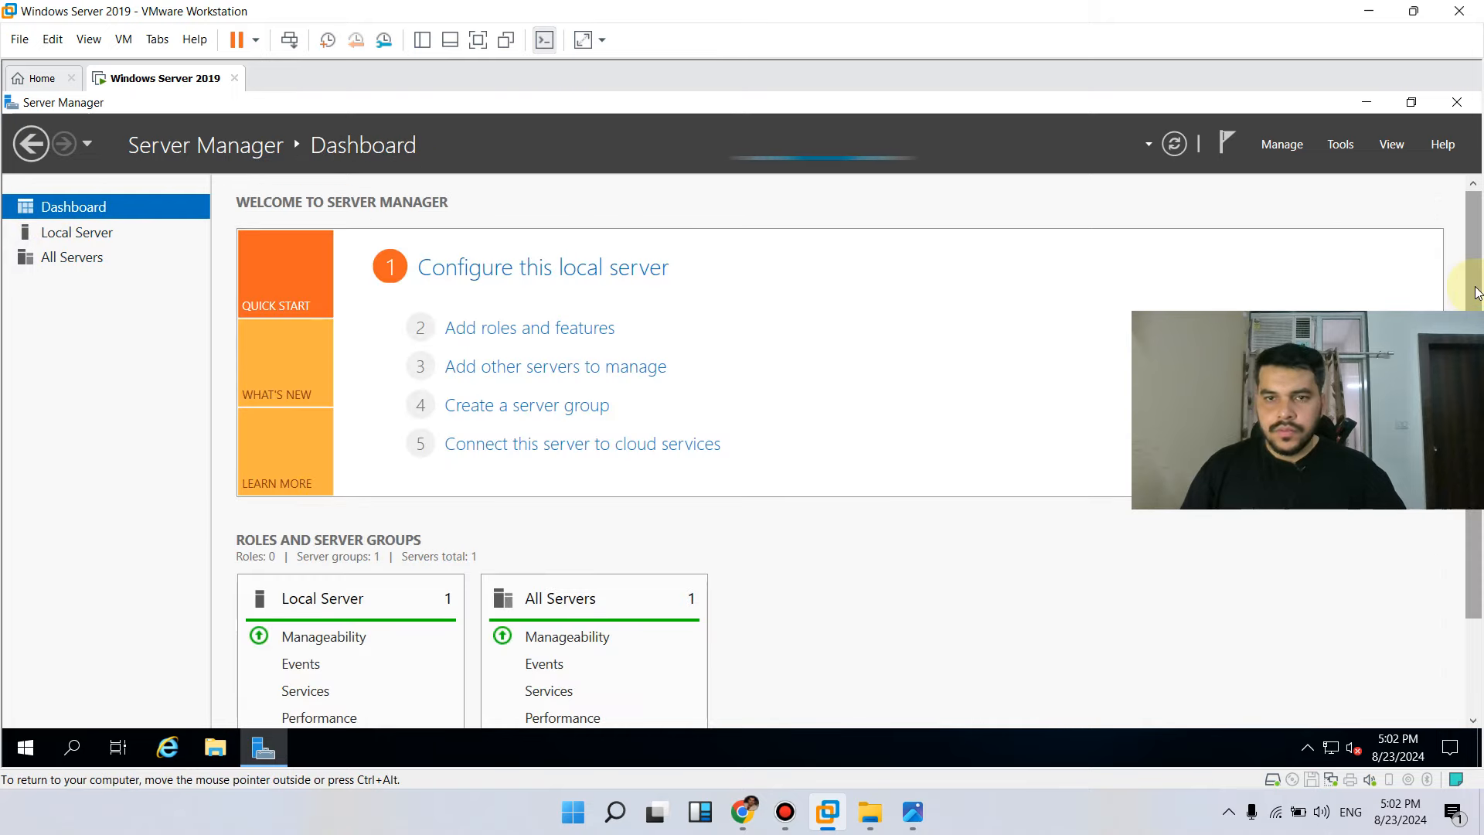
{"action": "scroll", "coordinate": [850, 440], "scroll_direction": "down", "scroll_amount": 3}
{"action": "left_click_drag", "start_coordinate": [1463, 383], "coordinate": [1472, 232]}
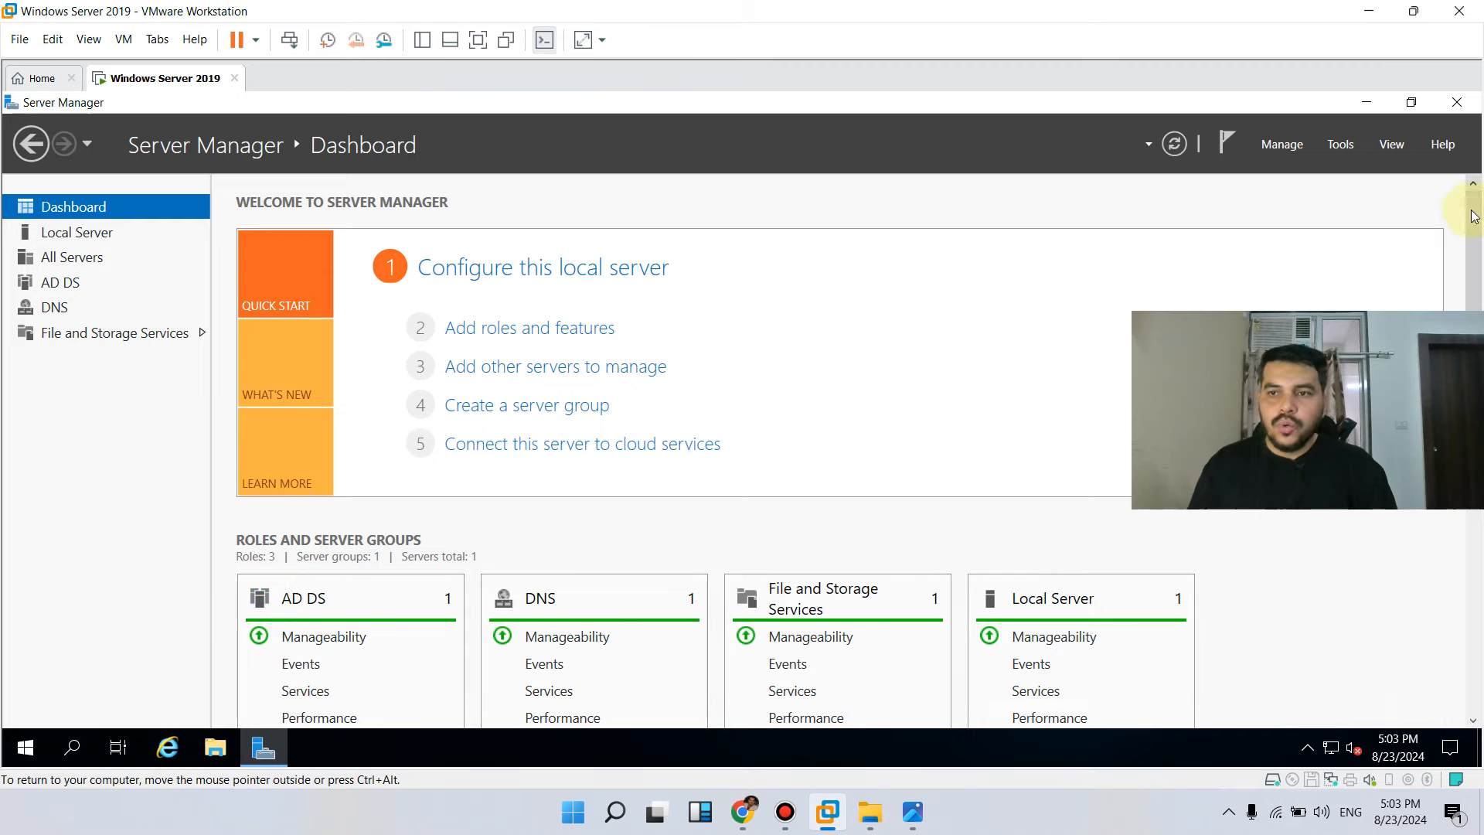
Step: Open the AD DS role from the Dashboard's role tiles and examine its server and event lists
{"action": "left_click_drag", "start_coordinate": [1474, 281], "coordinate": [1474, 450]}
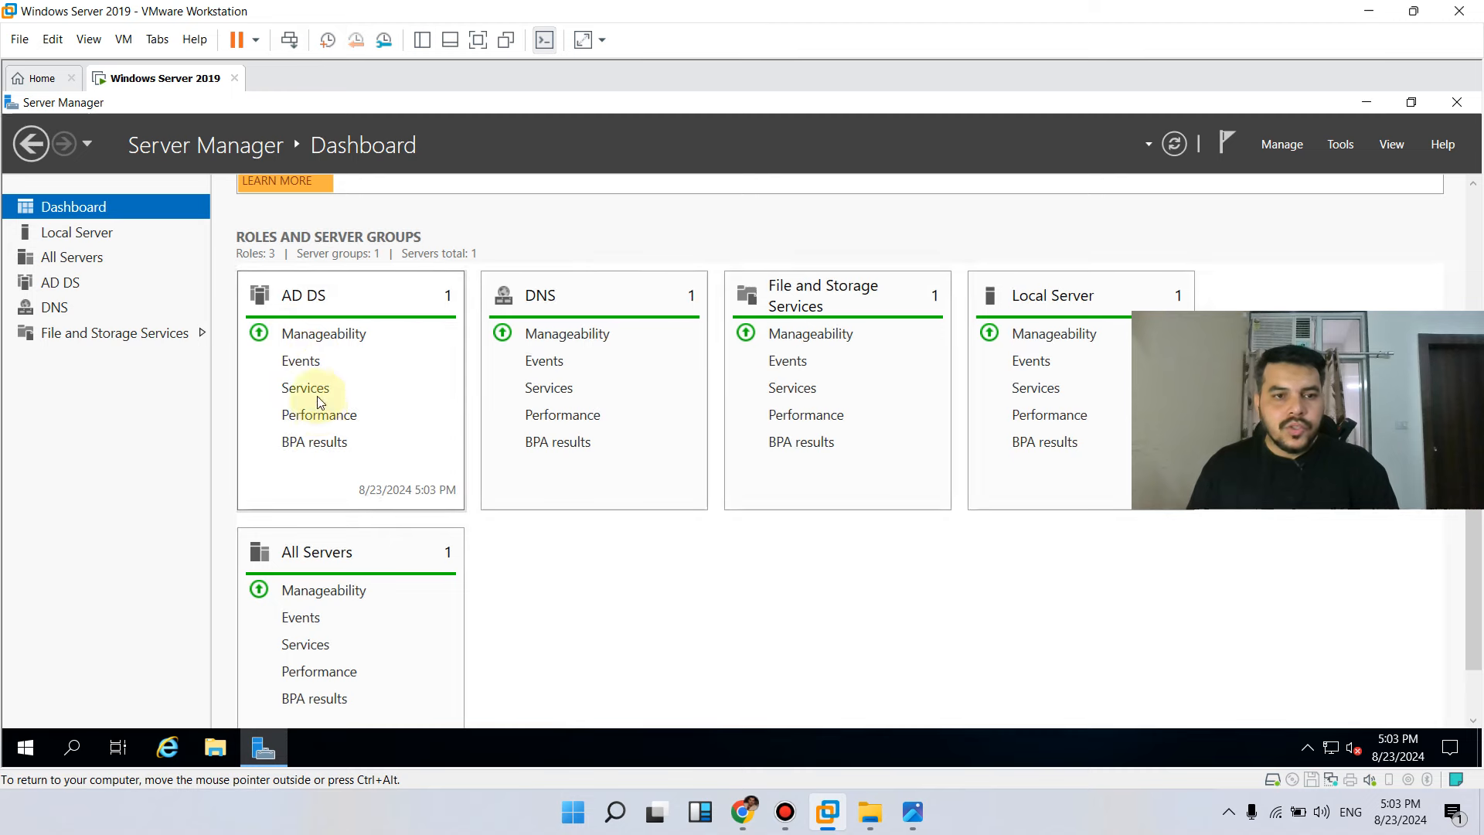
{"action": "left_click", "coordinate": [318, 305]}
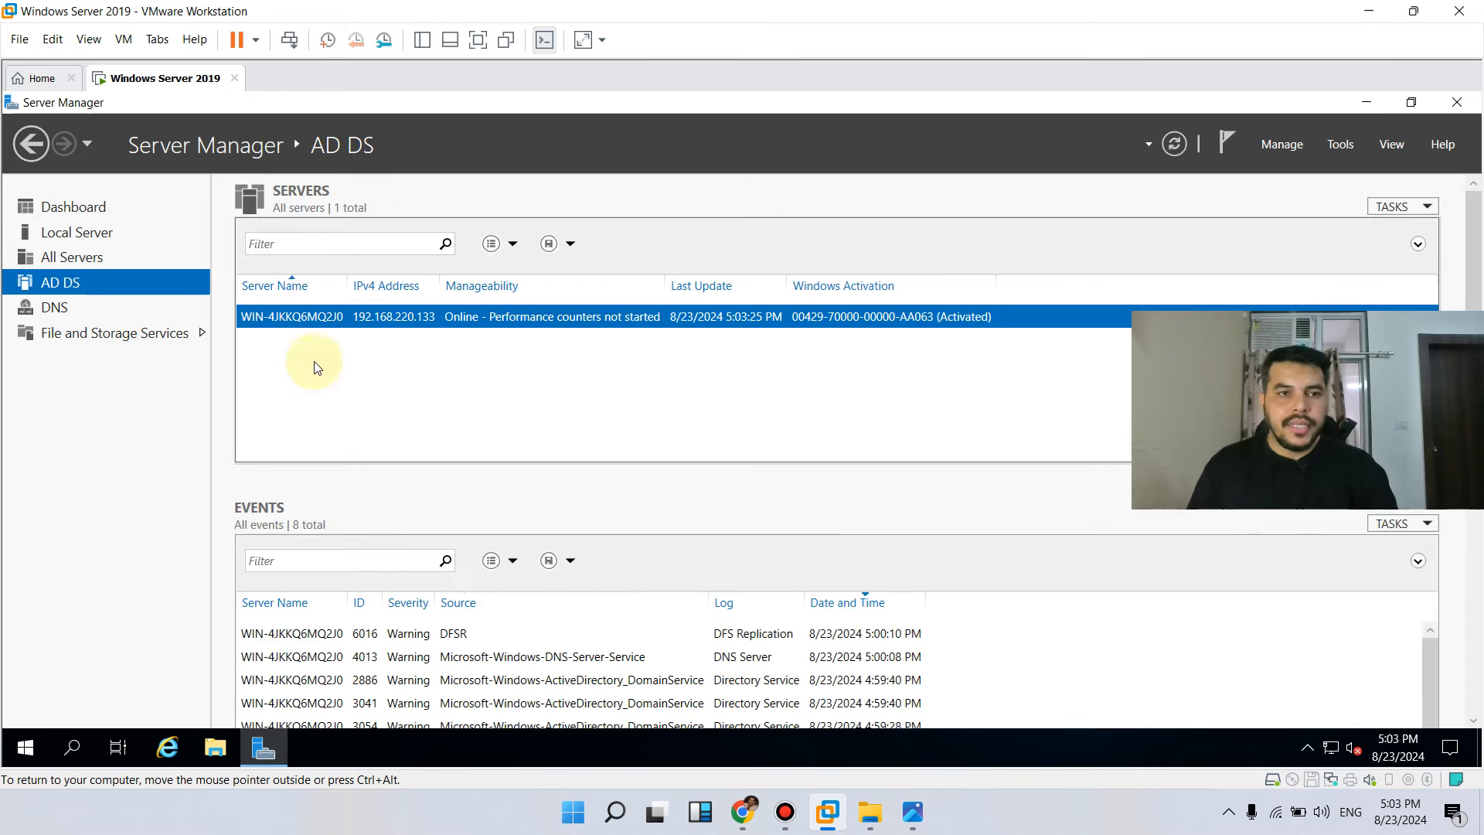
{"action": "mouse_move", "coordinate": [1474, 252]}
{"action": "left_mouse_down"}
{"action": "mouse_move", "coordinate": [1467, 634]}
{"action": "mouse_move", "coordinate": [1472, 226]}
{"action": "left_mouse_up"}
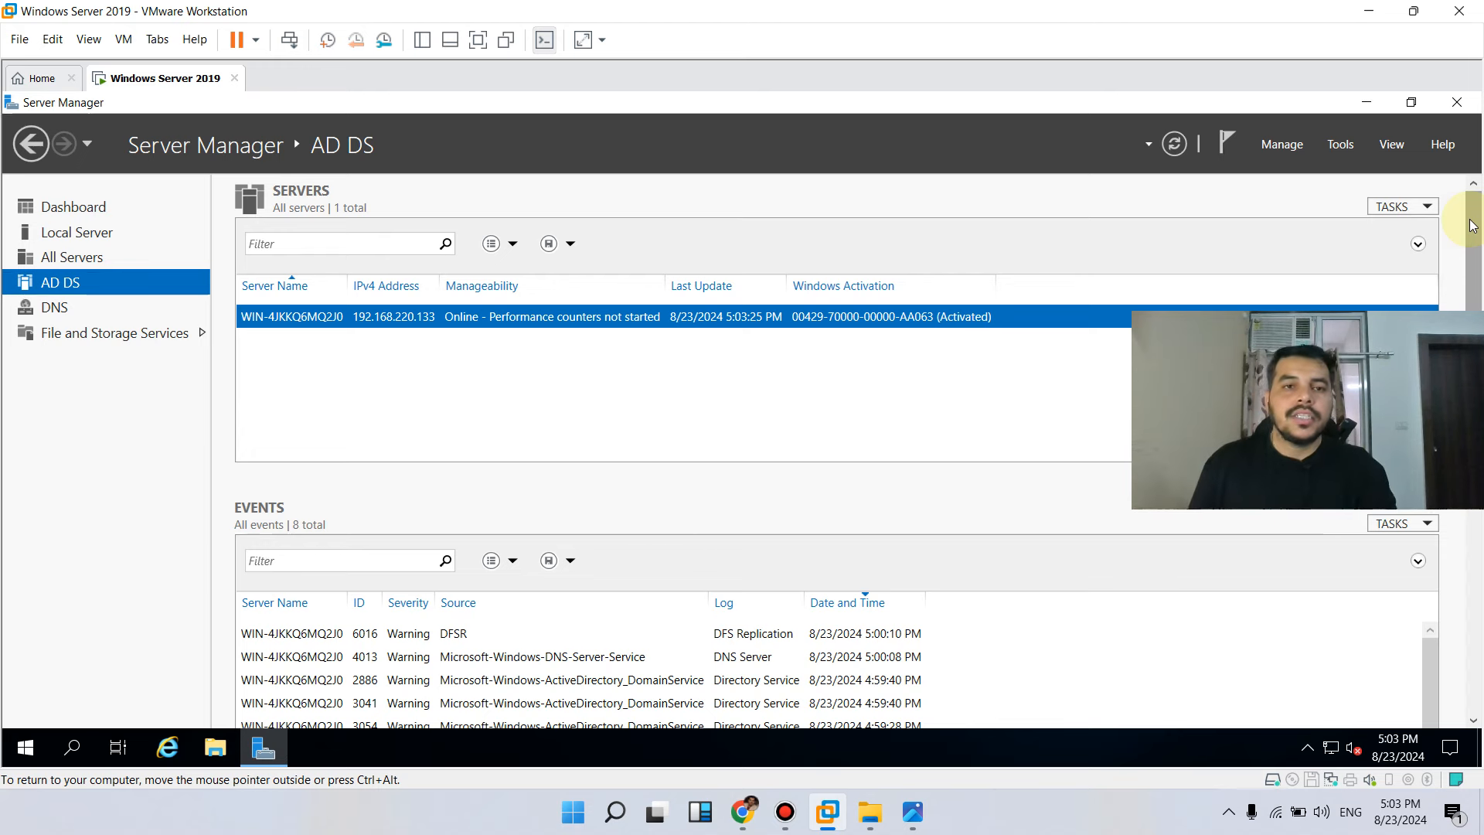
{"action": "mouse_move", "coordinate": [742, 8]}
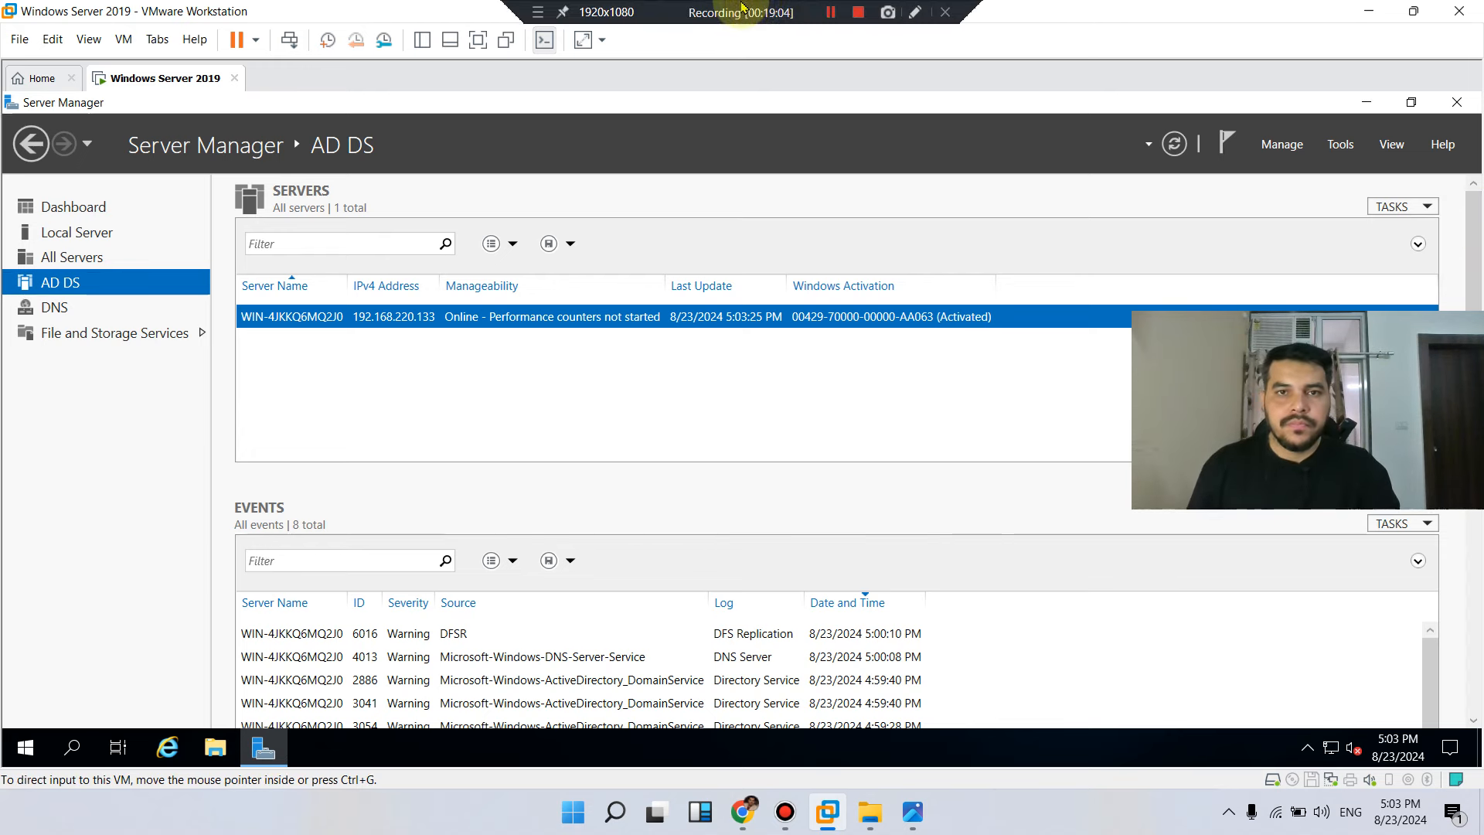